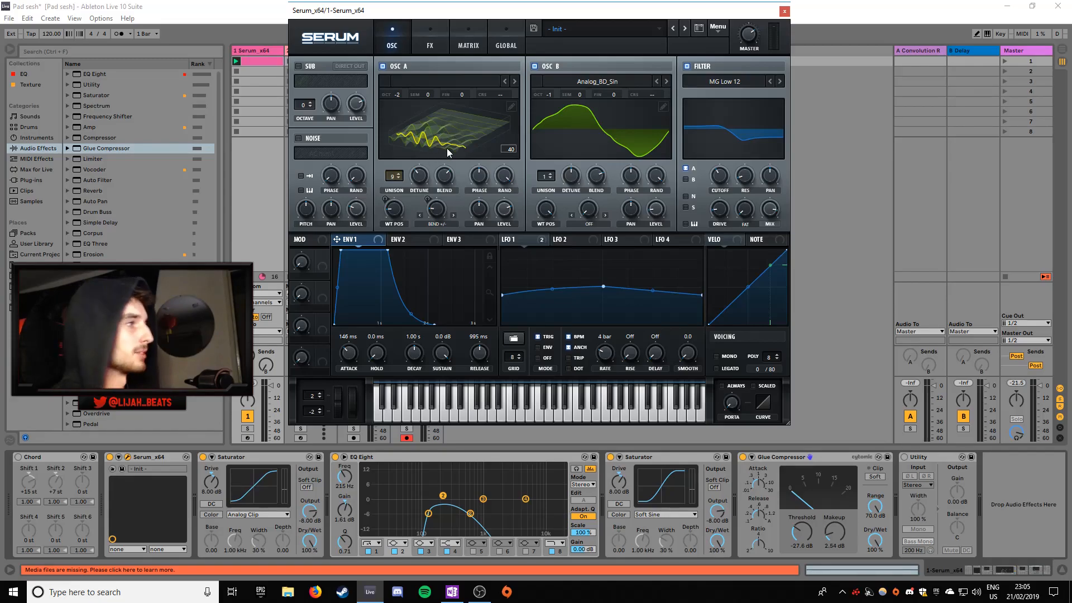
- Switch on the Chord device and add a Simple Delay at the end of the Serum chain, linked, at 1.00 ms and 100% dry/wet
{"action": "key", "text": "space"}
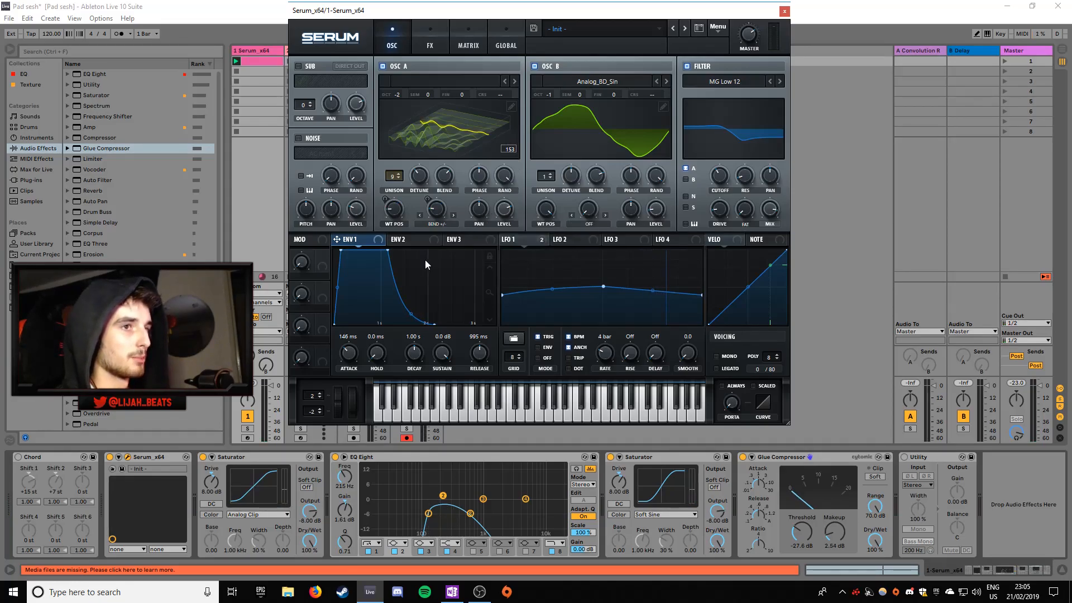
{"action": "left_click", "coordinate": [19, 457]}
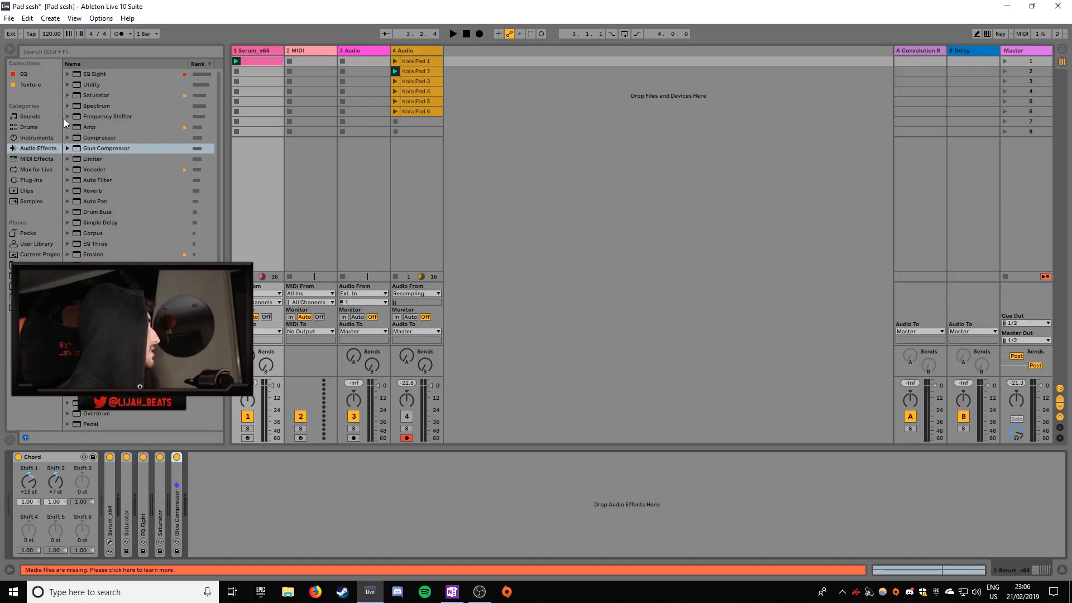
{"action": "double_click", "coordinate": [103, 221]}
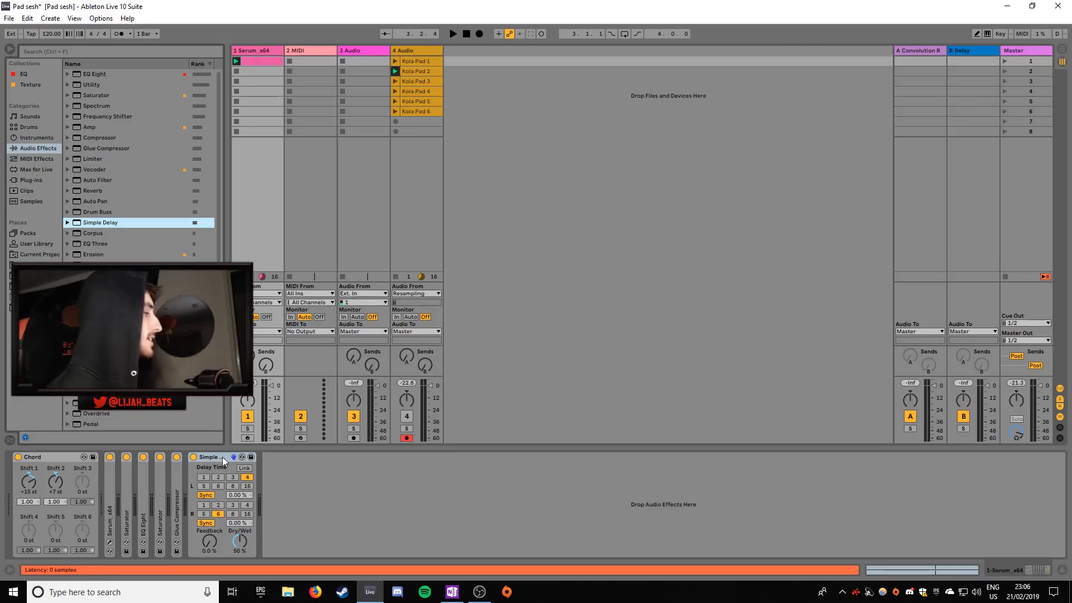
{"action": "left_click", "coordinate": [245, 469]}
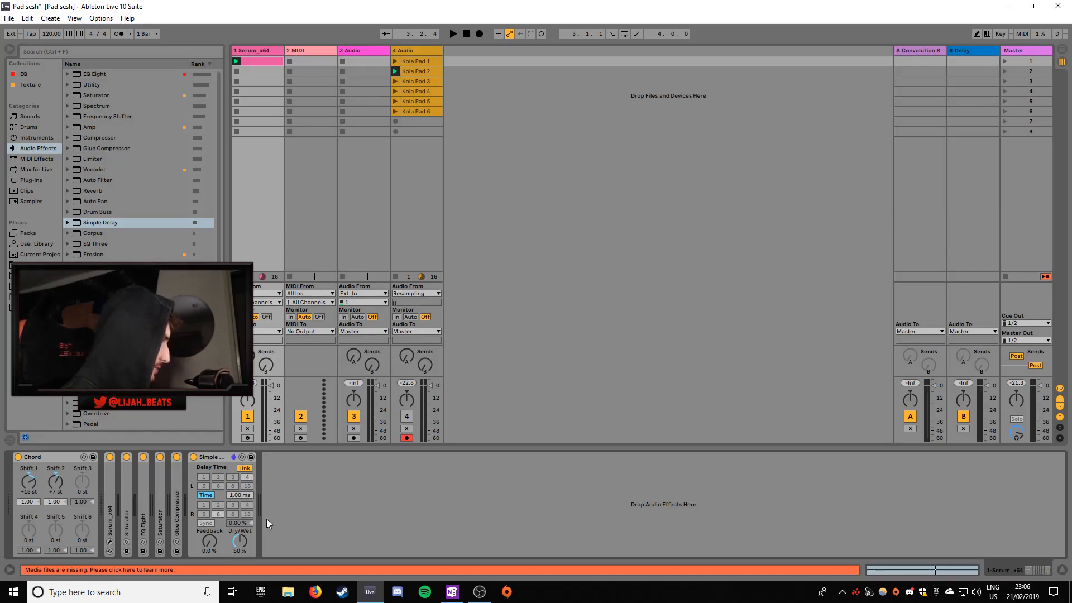
{"action": "left_click_drag", "start_coordinate": [242, 544], "coordinate": [242, 497]}
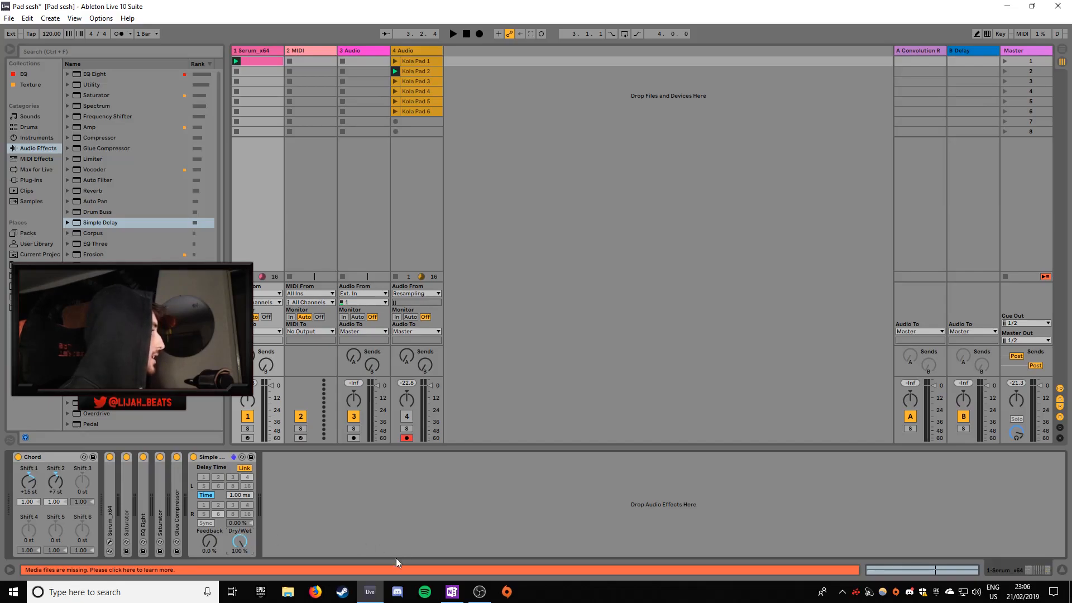
- Group the Simple Delay into an Audio Effect Rack and add a second, empty chain to it
{"action": "key", "text": "ctrl+g"}
{"action": "left_click", "coordinate": [194, 477]}
{"action": "left_click", "coordinate": [237, 496]}
{"action": "key", "text": "ctrl+d"}
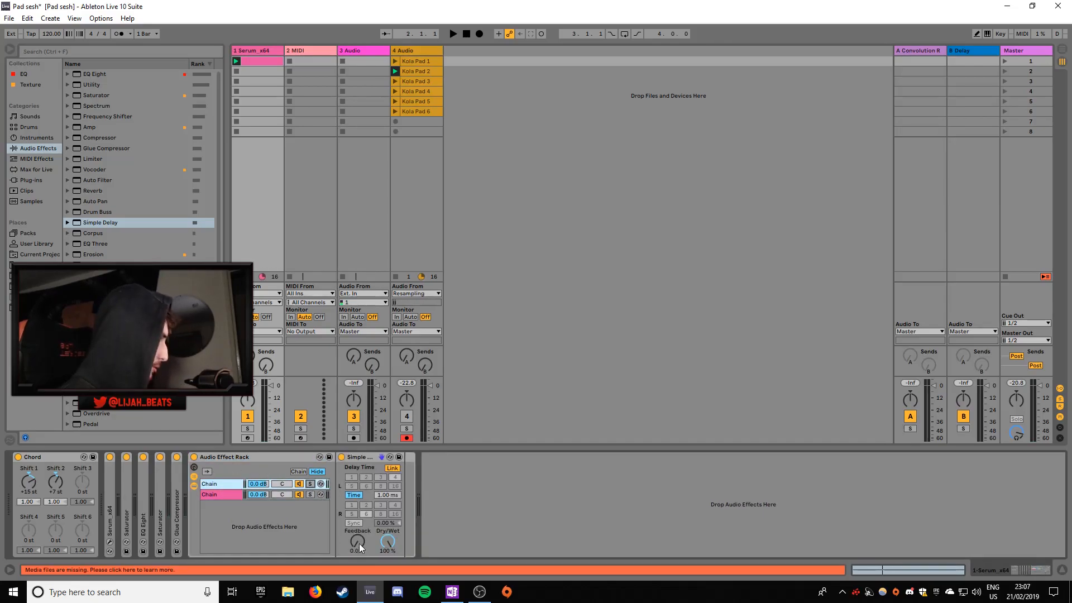
- Map the Simple Delay's Feedback to Macro 1 of the rack
{"action": "key", "text": "ctrl+a"}
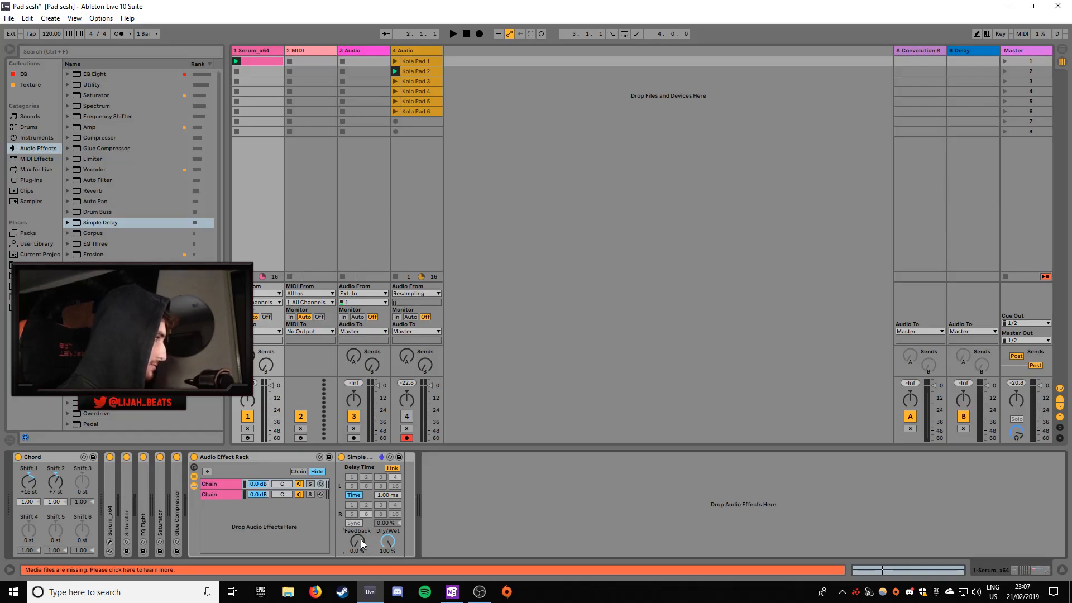
{"action": "right_click", "coordinate": [360, 540]}
{"action": "left_click", "coordinate": [389, 475]}
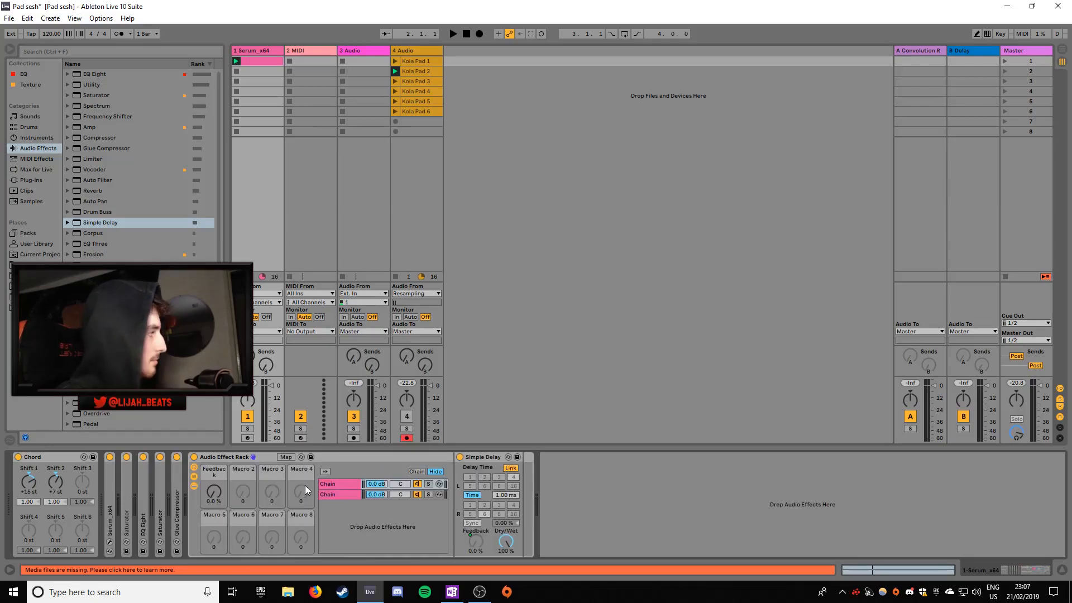
- Set the minimum of the Feedback macro mapping to 30% and leave map mode
{"action": "left_click", "coordinate": [286, 457]}
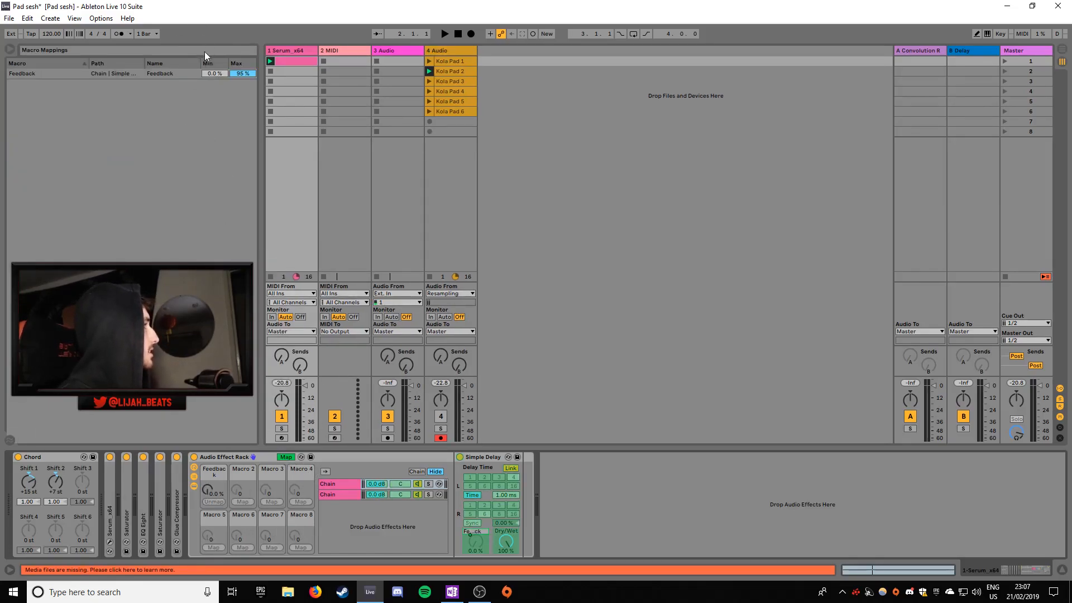
{"action": "left_click", "coordinate": [210, 74]}
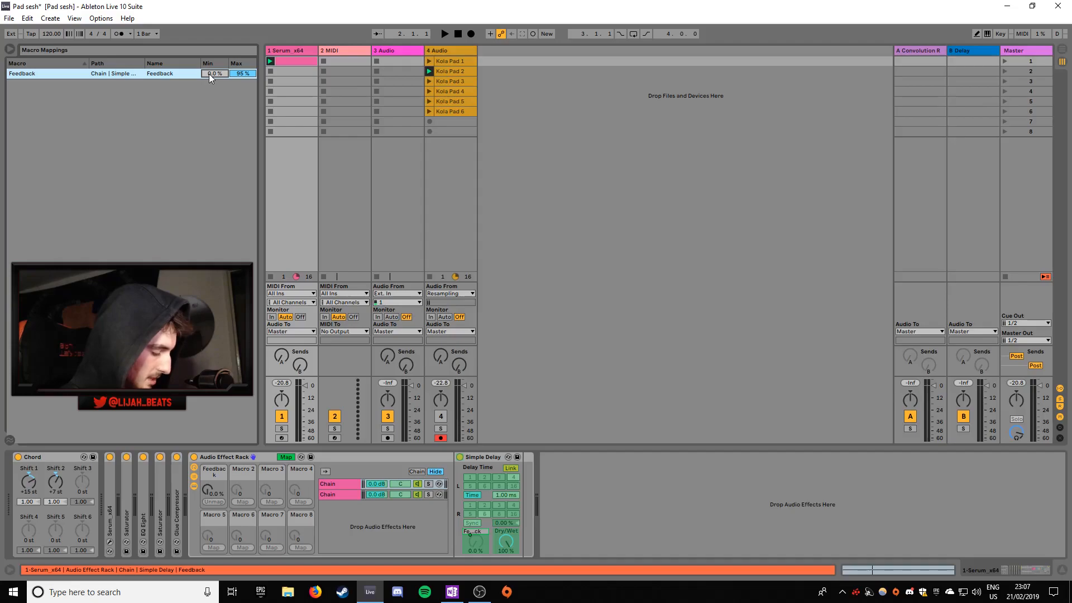
{"action": "type", "text": "30"}
{"action": "key", "text": "Return"}
{"action": "left_click", "coordinate": [286, 457]}
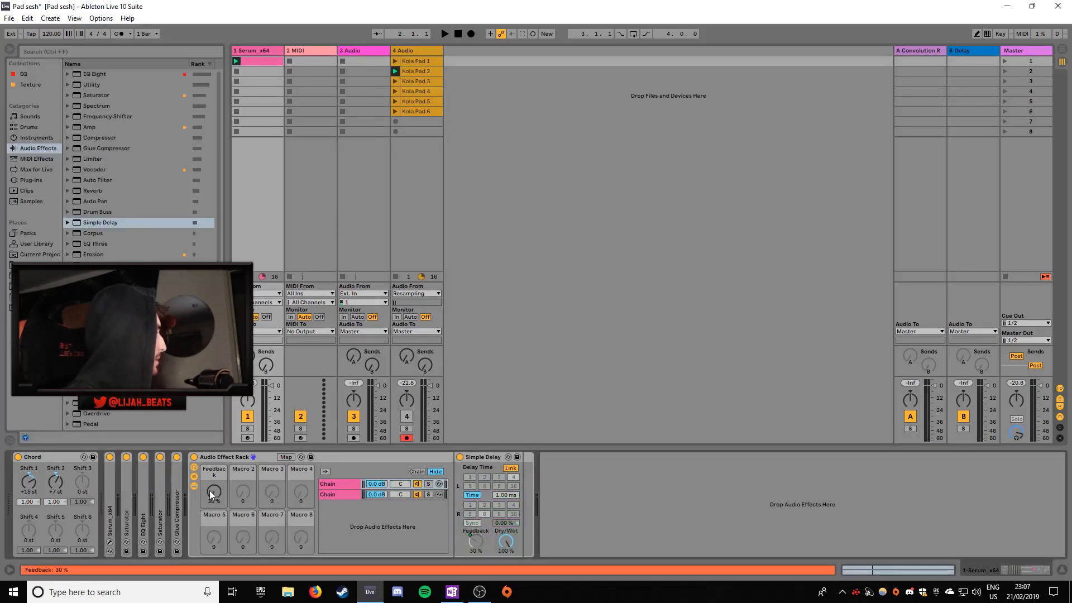
- Switch off the Chord device and move the Audio Effect Rack between EQ Eight and the second Saturator
{"action": "left_click", "coordinate": [17, 458]}
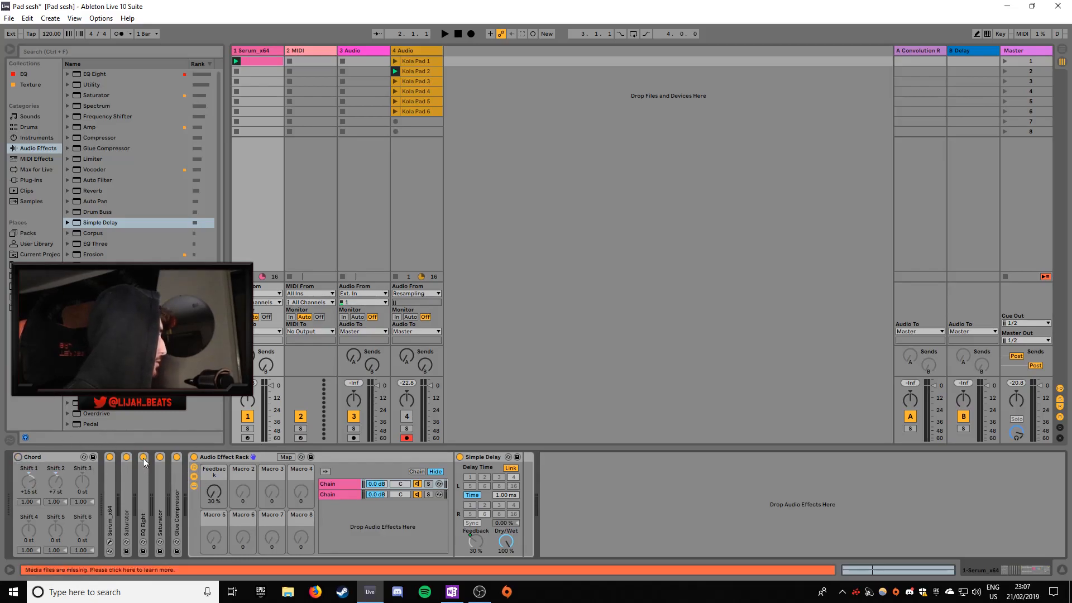
{"action": "left_click_drag", "start_coordinate": [245, 457], "coordinate": [154, 470]}
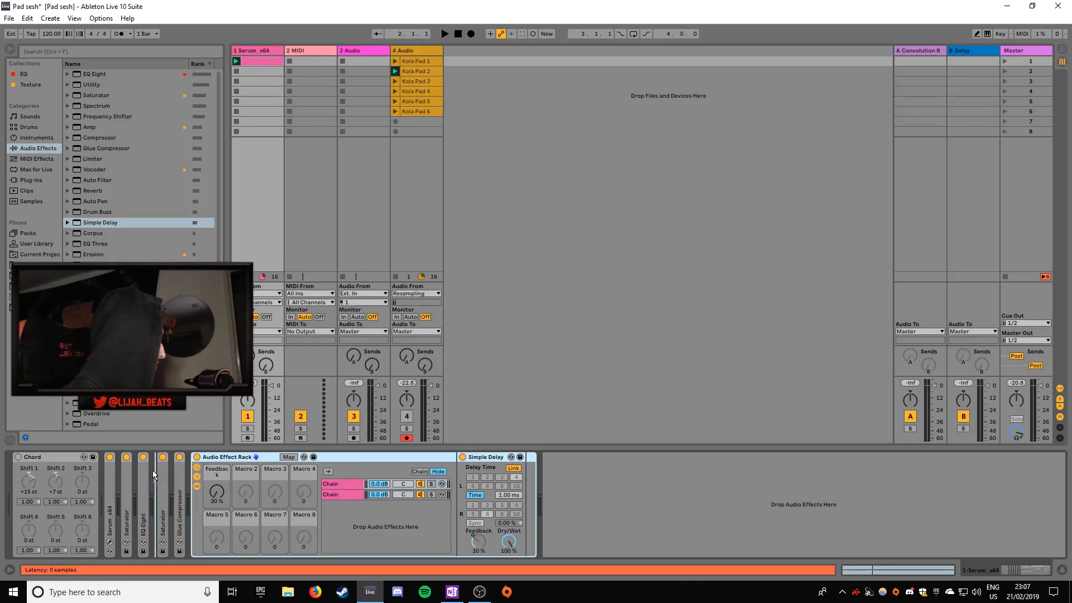
{"action": "left_click_drag", "start_coordinate": [152, 470], "coordinate": [153, 471]}
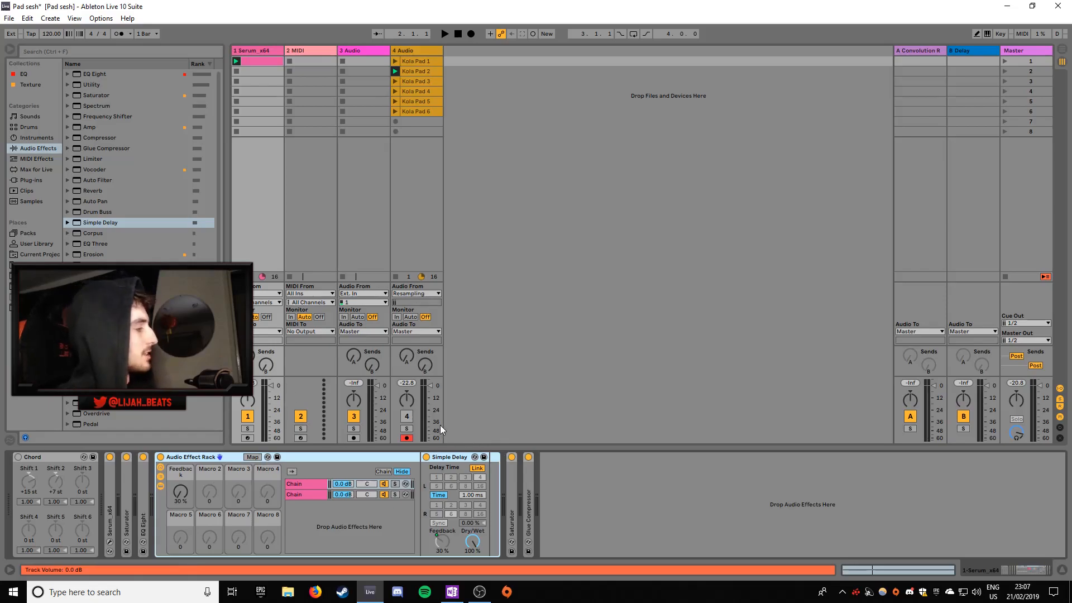
- Play the pad to compare the rack bypassed and enabled, then with the Feedback macro raised to 85%
{"action": "key", "text": "space"}
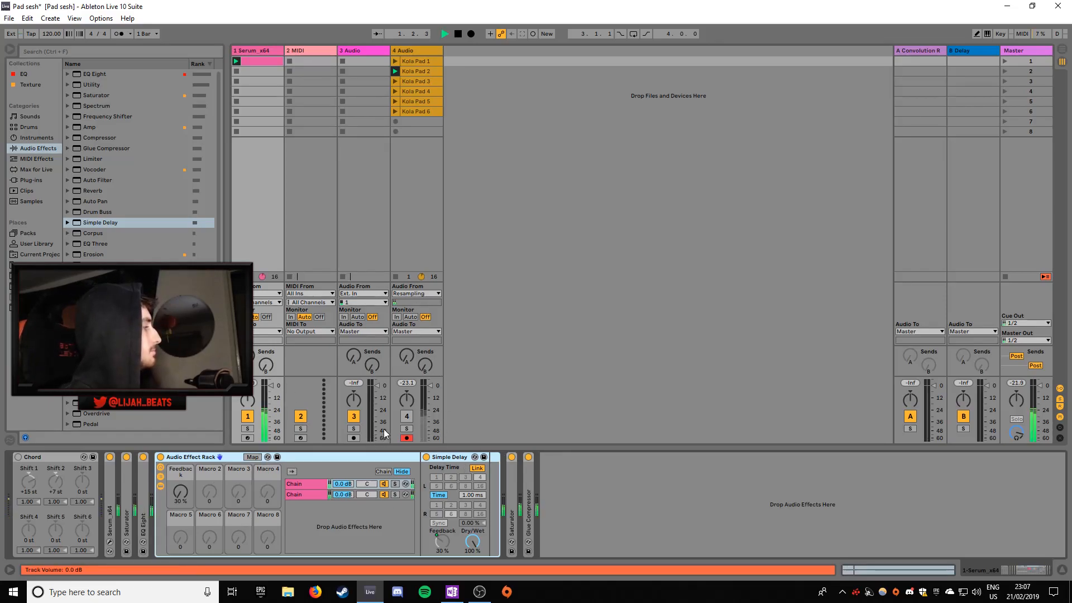
{"action": "left_click", "coordinate": [161, 457]}
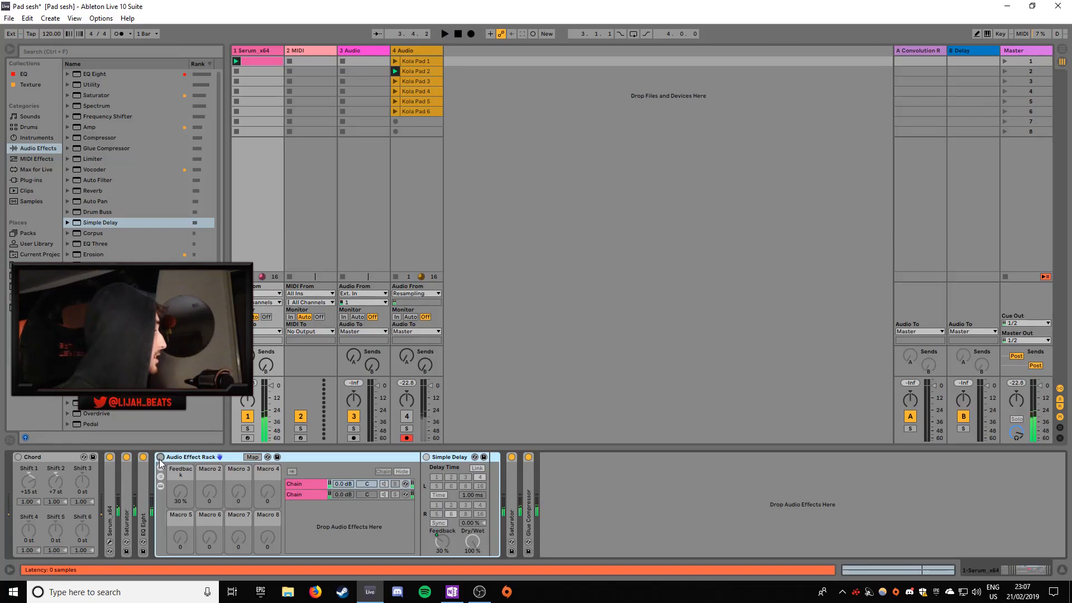
{"action": "left_click", "coordinate": [161, 457]}
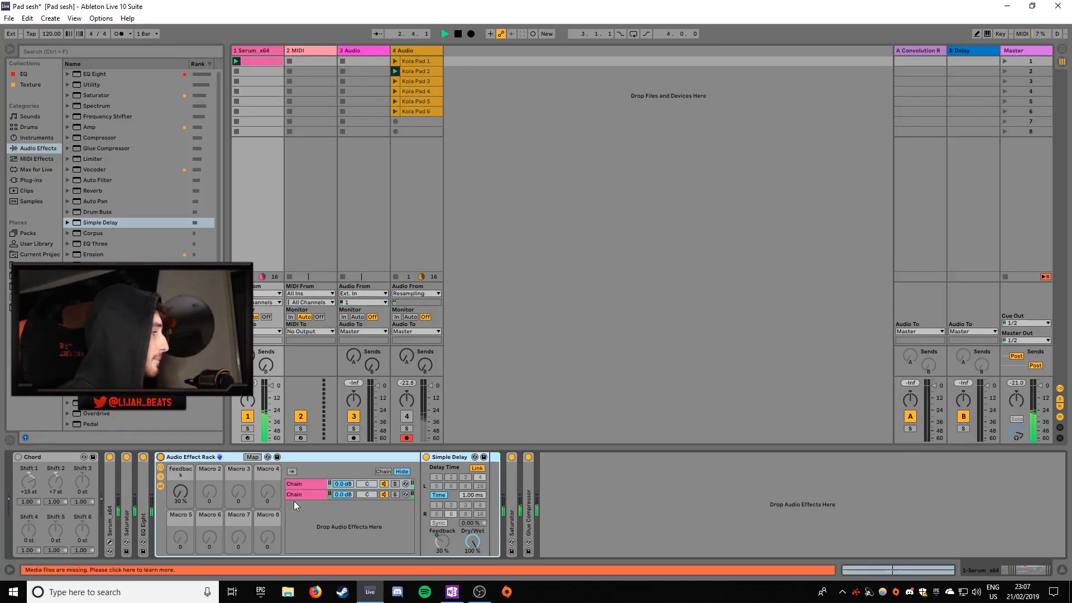
{"action": "left_click", "coordinate": [184, 492]}
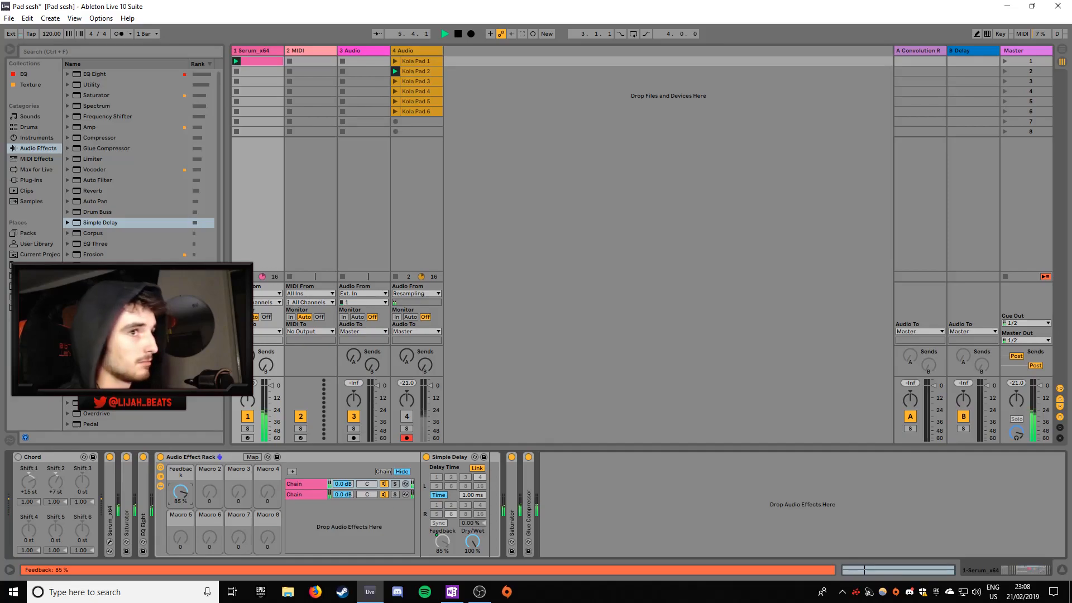
{"action": "key", "text": "space"}
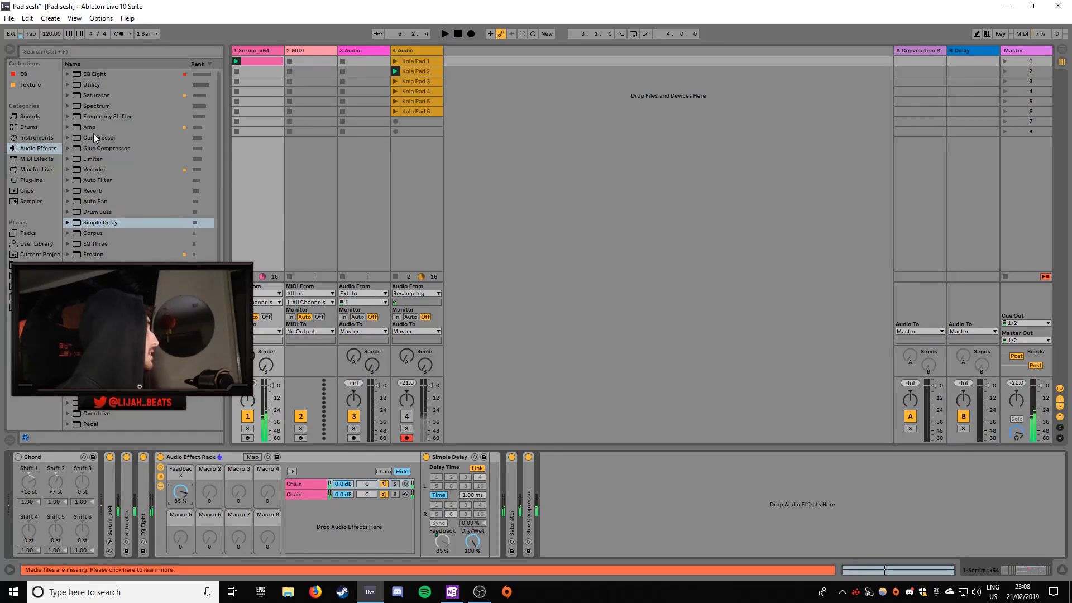
- Add a Spectrum after the Glue Compressor and lower its display range minimum to -156 dB during playback
{"action": "double_click", "coordinate": [92, 104]}
{"action": "key", "text": "space"}
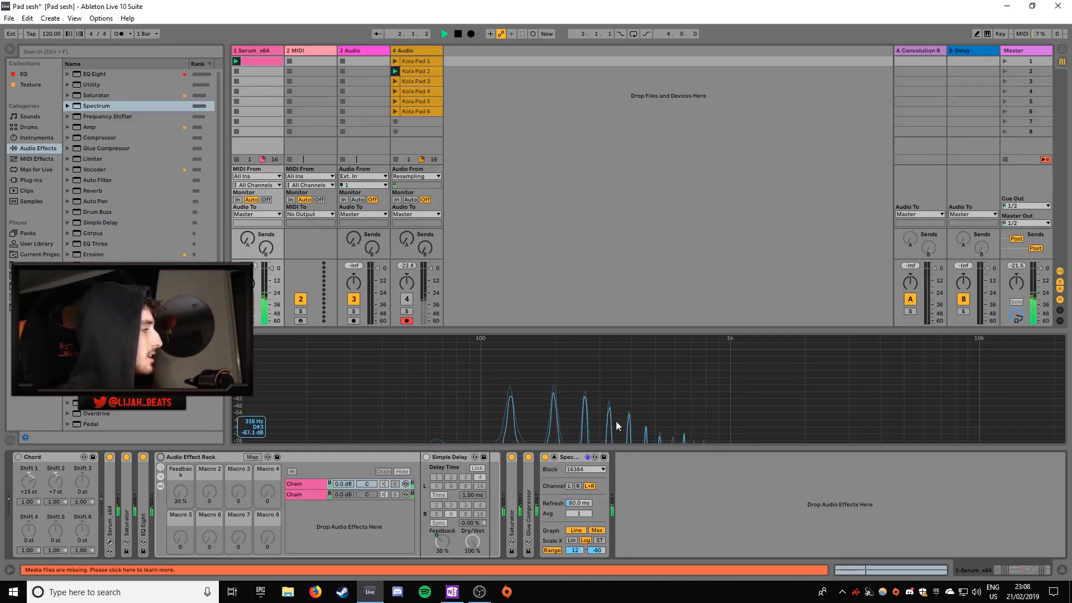
{"action": "left_click_drag", "start_coordinate": [597, 550], "coordinate": [596, 584]}
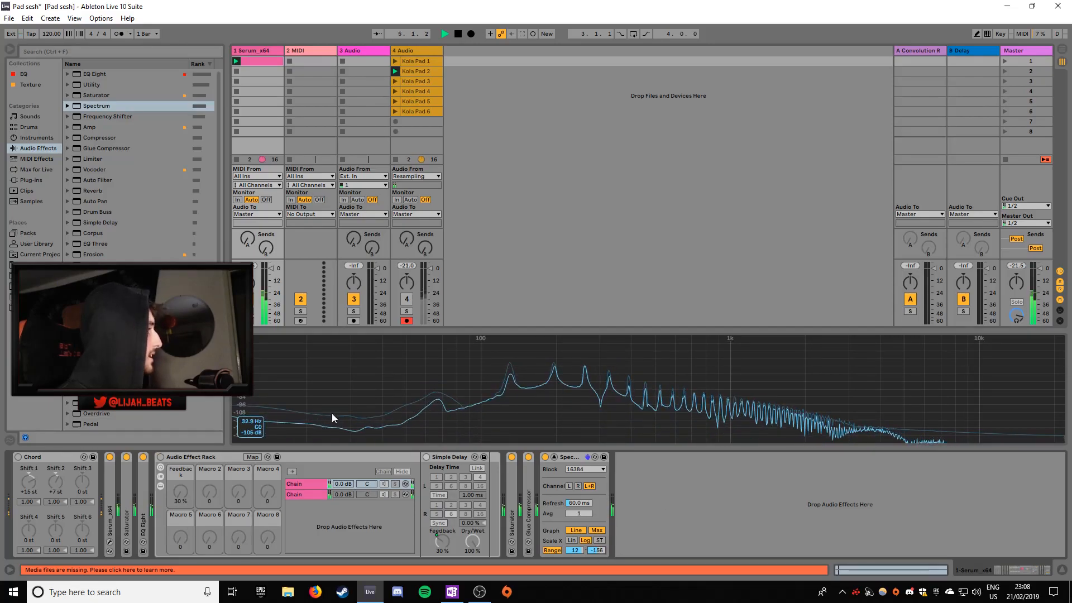
- Re-enable the rack and check the playing pad's spectrum while moving the Feedback macro to 95% and back to 30%
{"action": "left_click", "coordinate": [161, 457]}
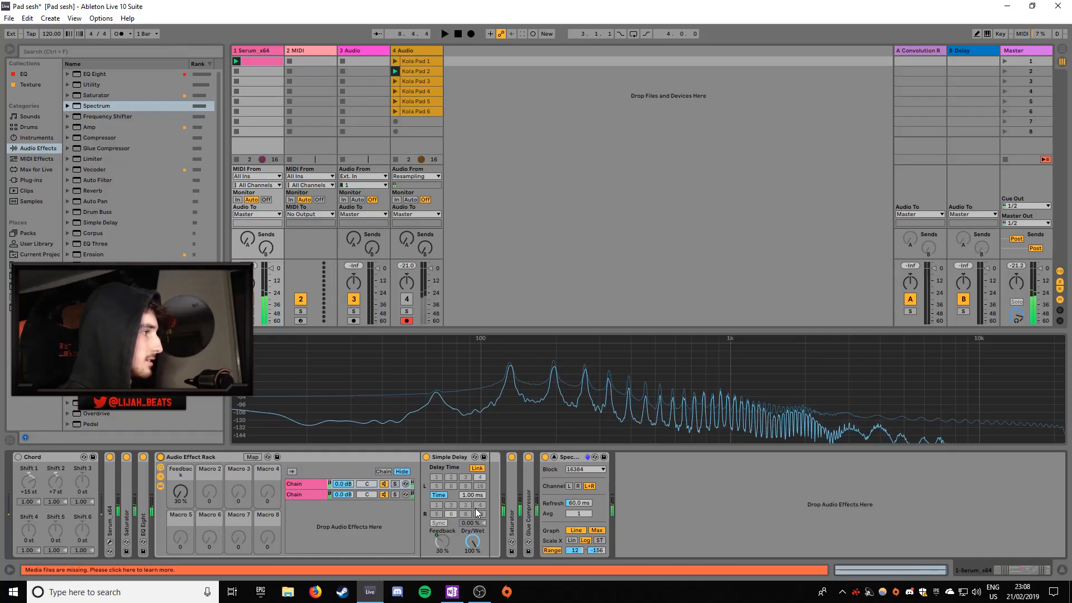
{"action": "key", "text": "space"}
{"action": "left_click_drag", "start_coordinate": [185, 498], "coordinate": [186, 425]}
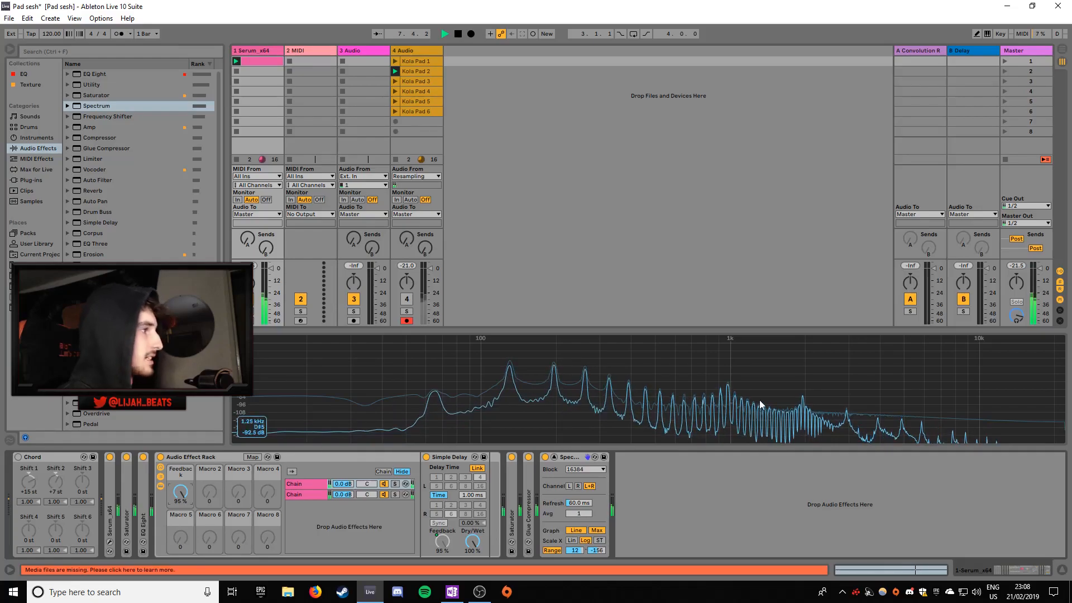
{"action": "left_click_drag", "start_coordinate": [181, 495], "coordinate": [182, 567]}
{"action": "key", "text": "space"}
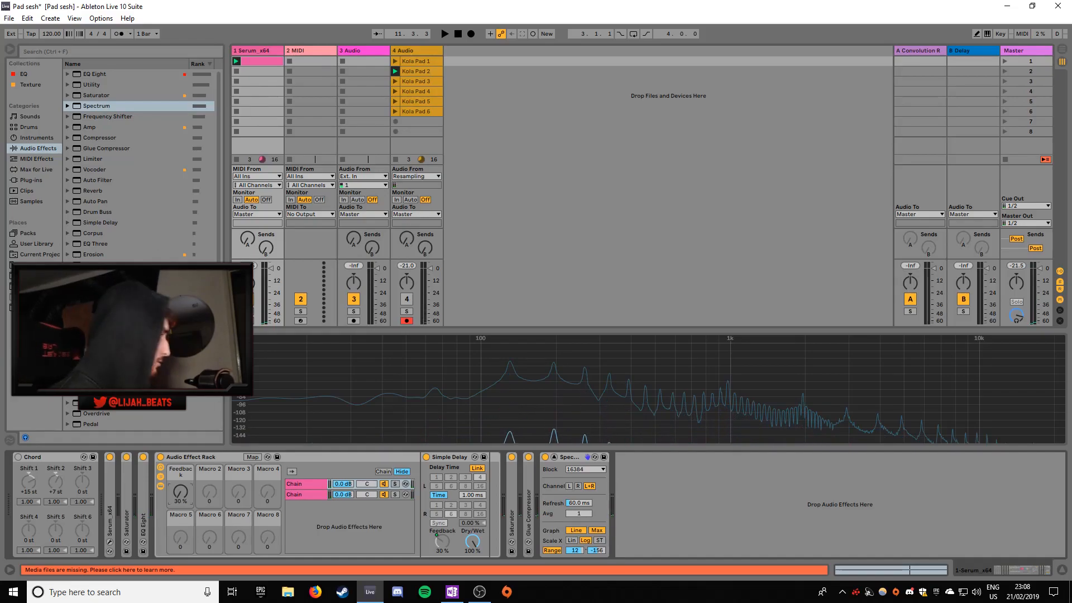
- Open the Serum clip's envelopes and display the Audio Effect Rack's Feedback envelope
{"action": "left_click", "coordinate": [266, 62]}
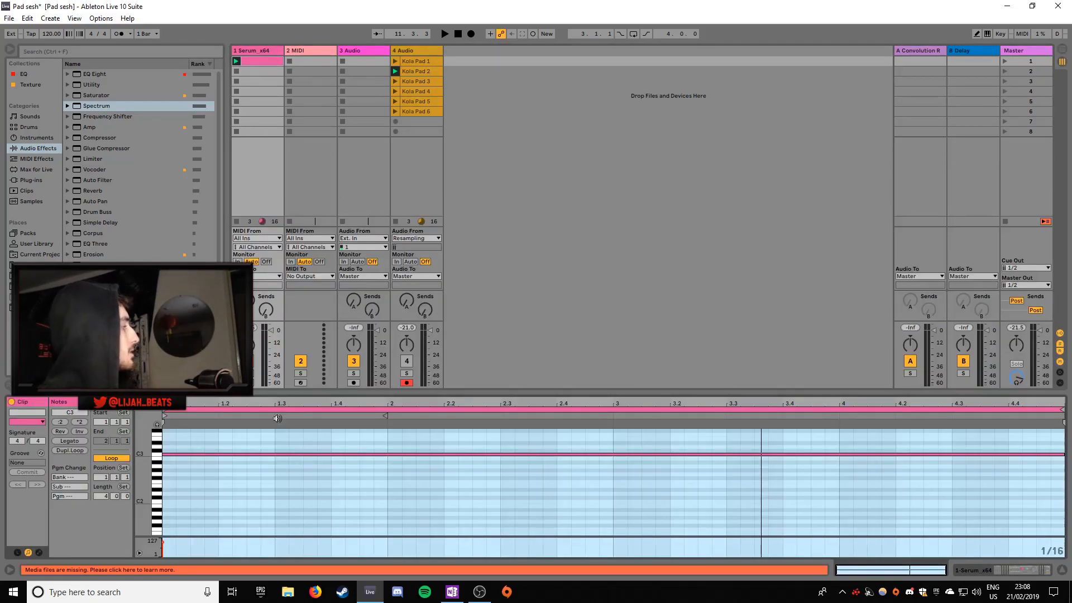
{"action": "left_click", "coordinate": [37, 552]}
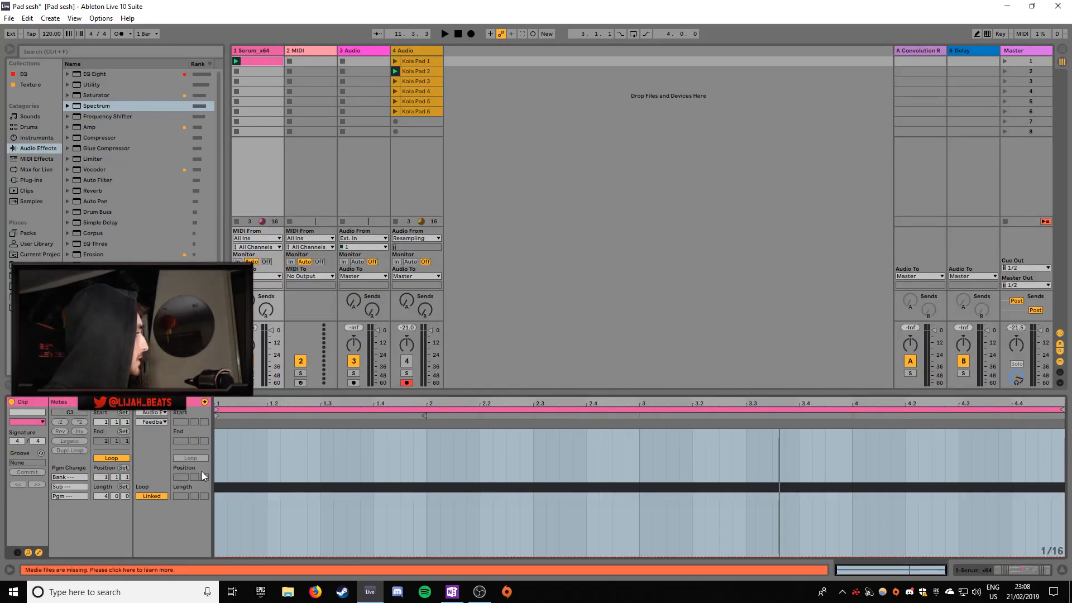
{"action": "left_click", "coordinate": [154, 413]}
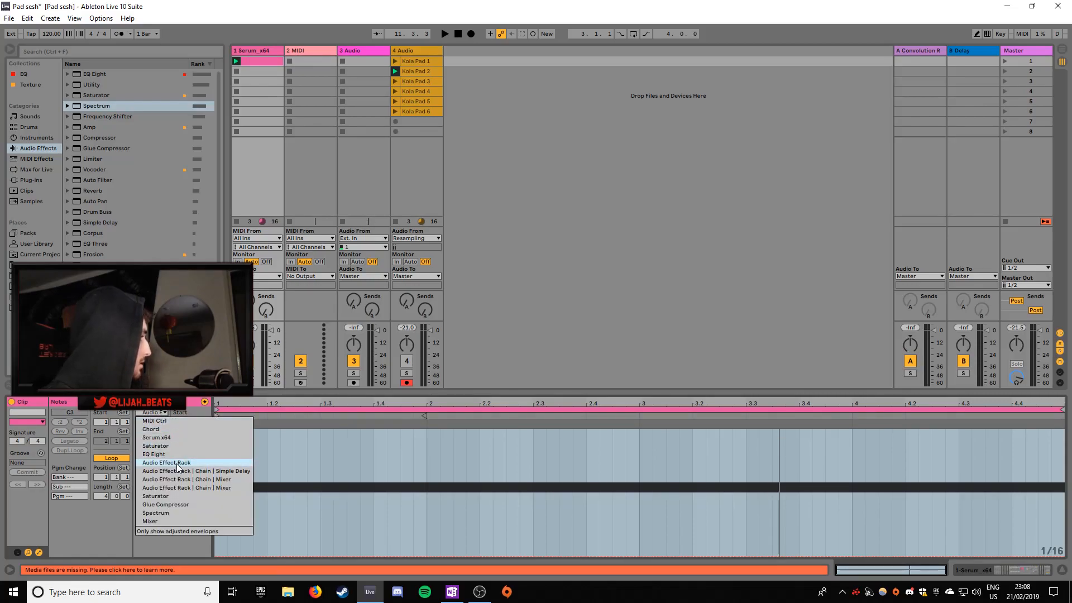
{"action": "left_click", "coordinate": [177, 465]}
{"action": "left_click", "coordinate": [159, 422]}
{"action": "left_click", "coordinate": [175, 438]}
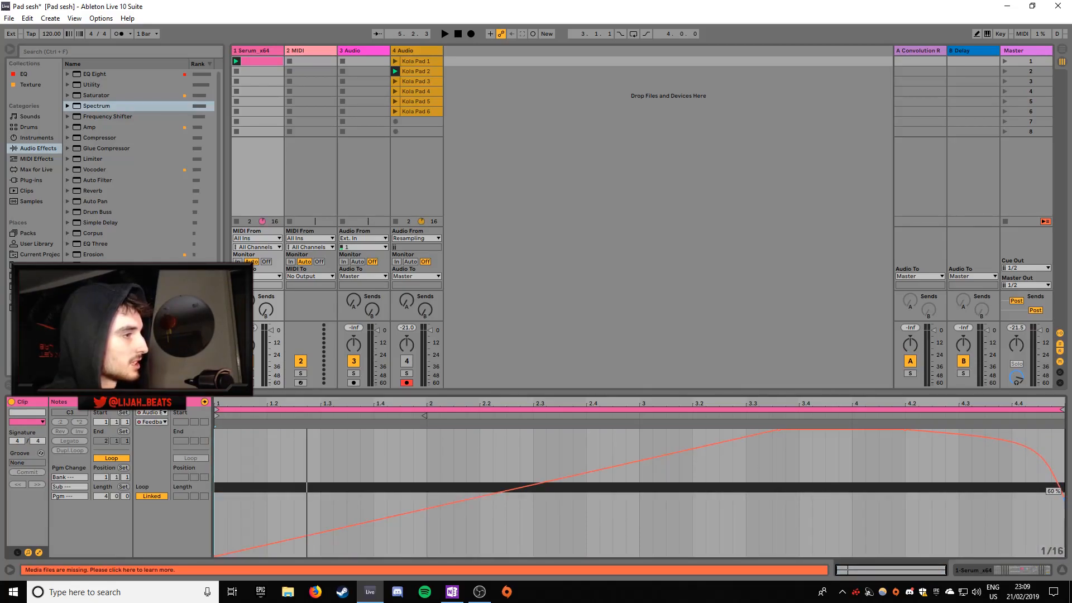
- Play the clip to audition the Feedback automation and return to the Serum track's devices
{"action": "key", "text": "space"}
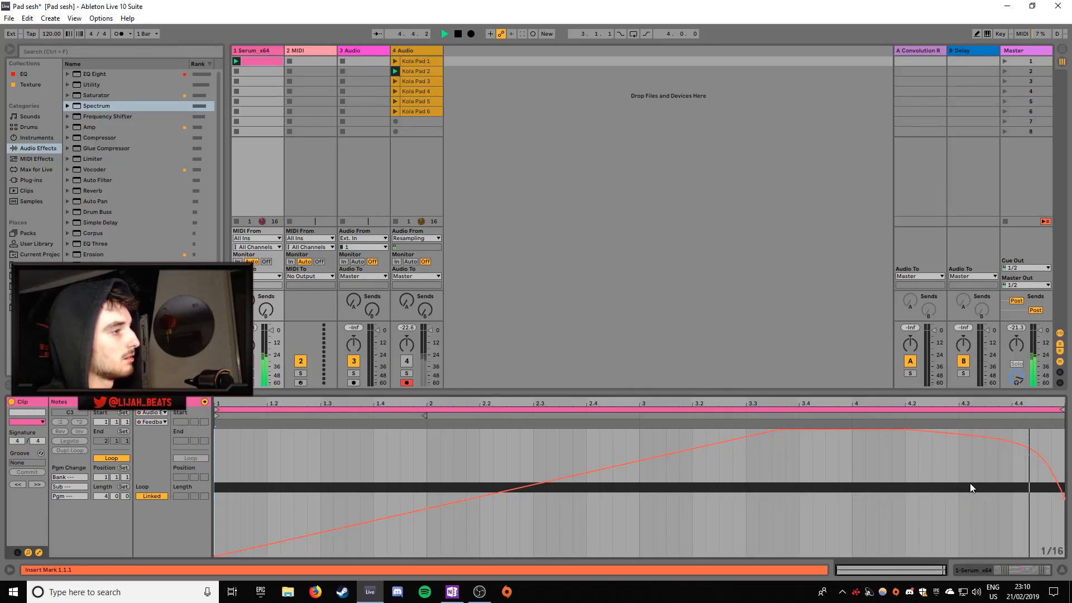
{"action": "key", "text": "space"}
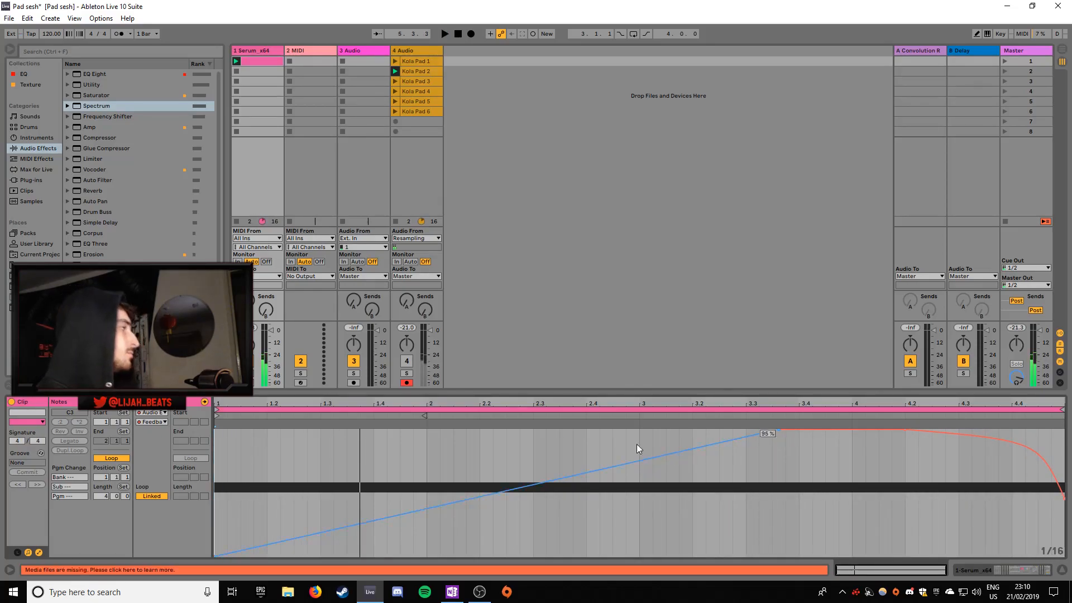
{"action": "double_click", "coordinate": [256, 50]}
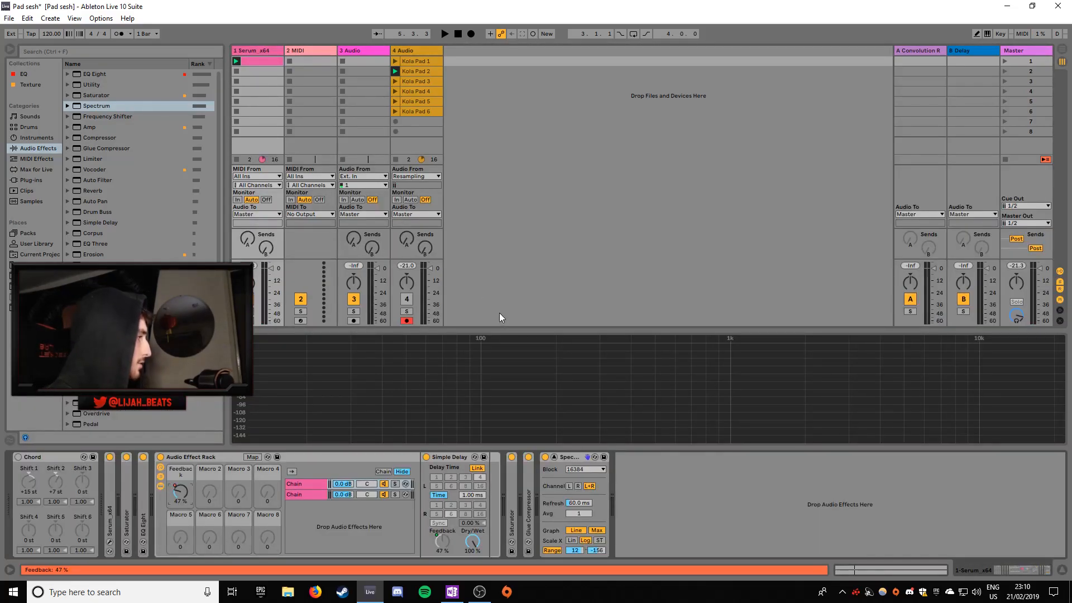
- Set the 3 Audio track's input to Resampling, arm it and start recording into its first clip slot
{"action": "left_click", "coordinate": [406, 80]}
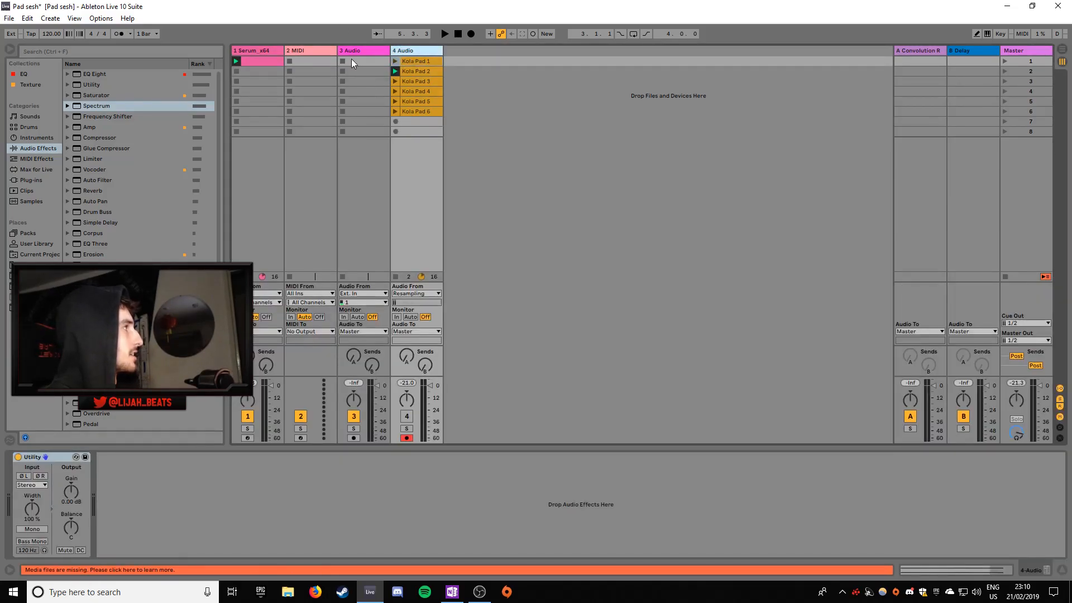
{"action": "left_click", "coordinate": [364, 293]}
{"action": "left_click", "coordinate": [377, 318]}
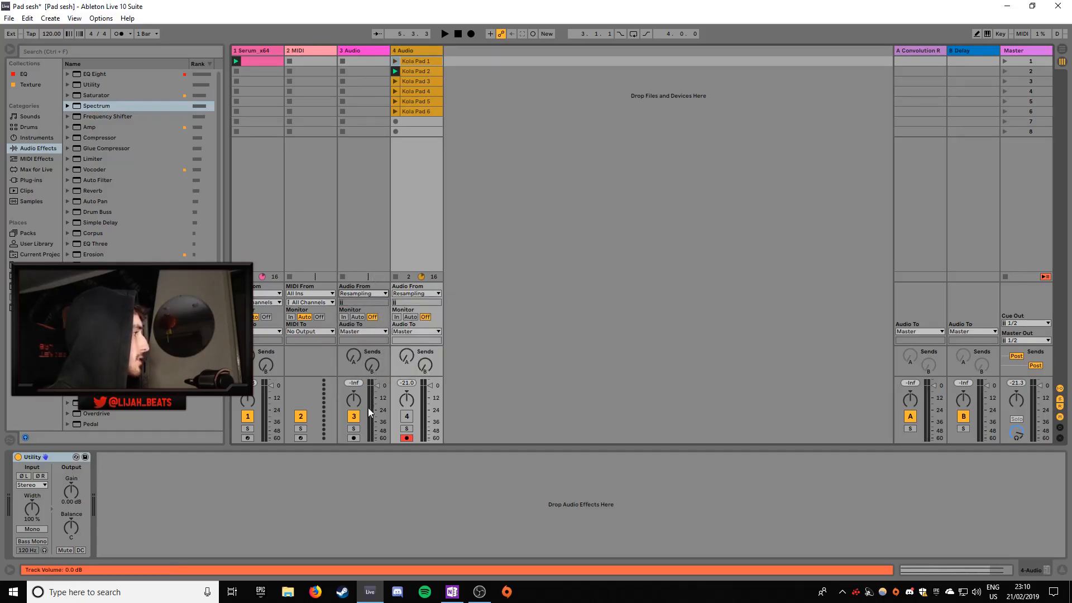
{"action": "left_click", "coordinate": [350, 439]}
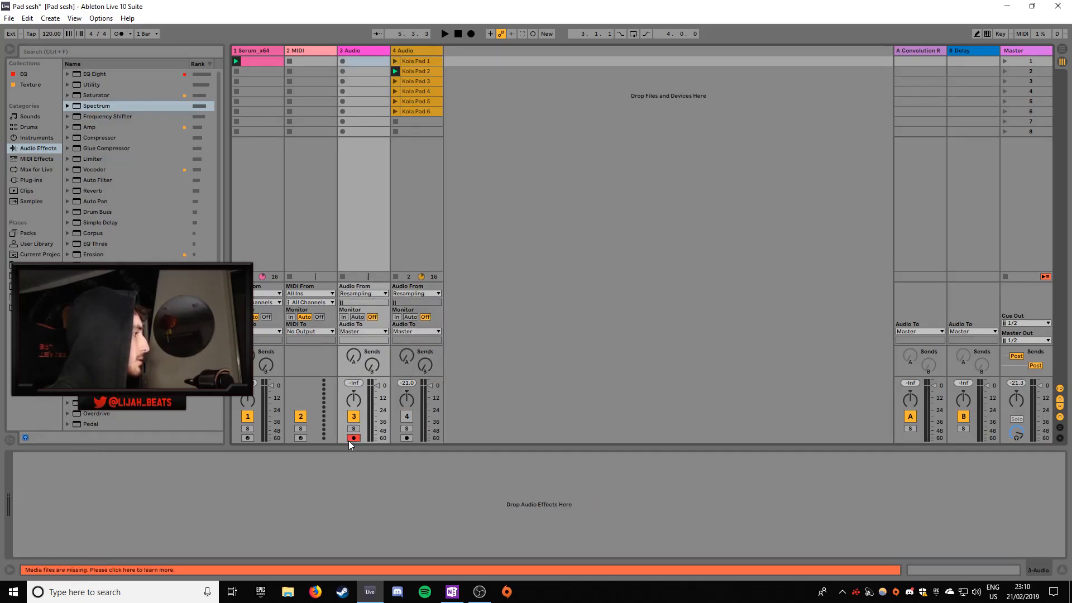
{"action": "left_click", "coordinate": [342, 62]}
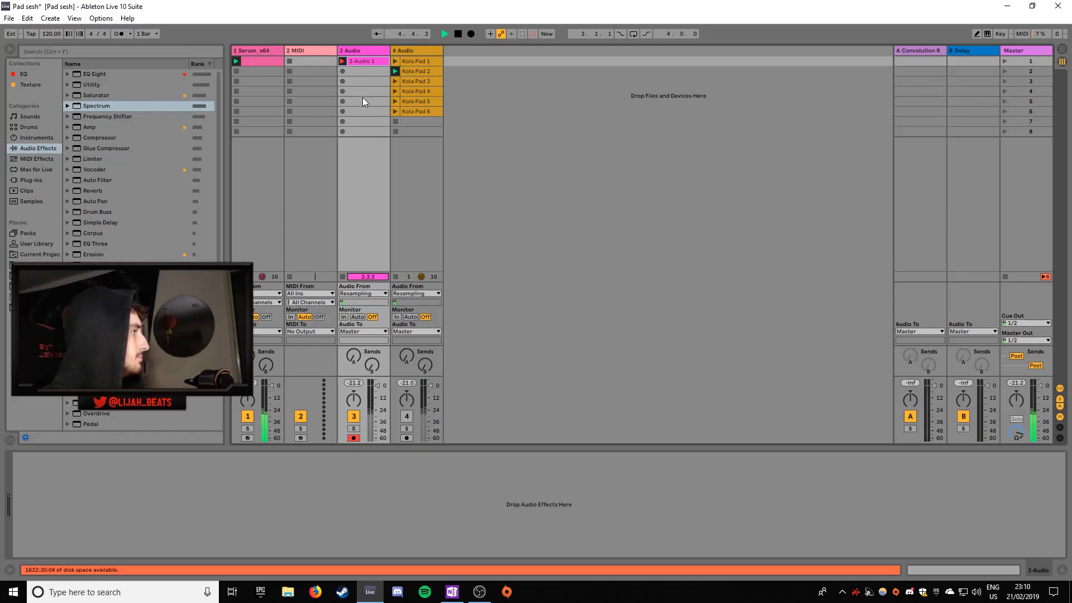
- Stop recording the resampled take and audition the Serum pad with its Feedback automation
{"action": "key", "text": "space"}
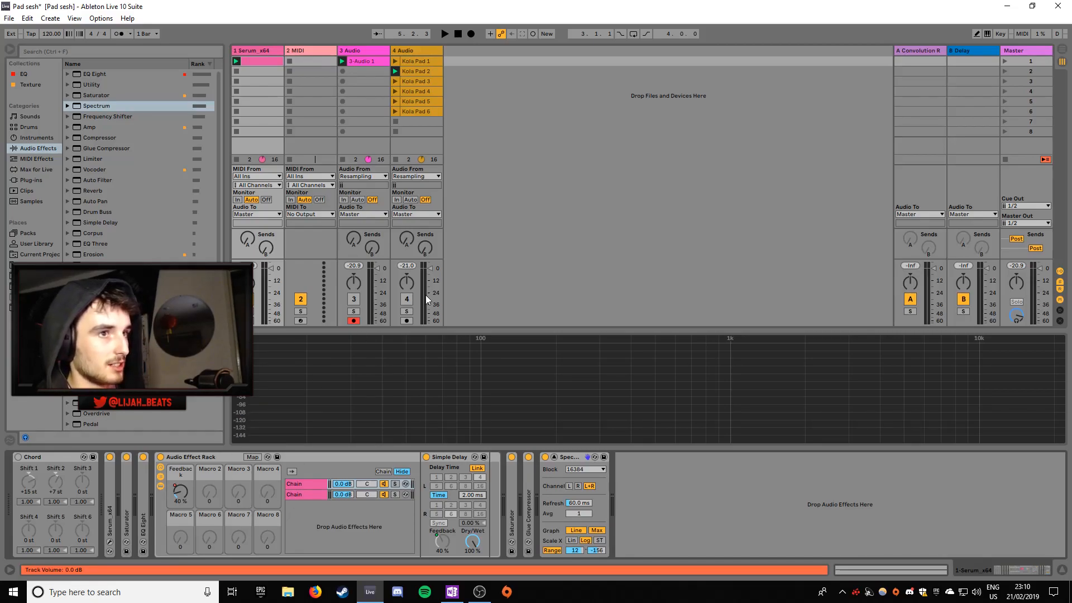
{"action": "key", "text": "space"}
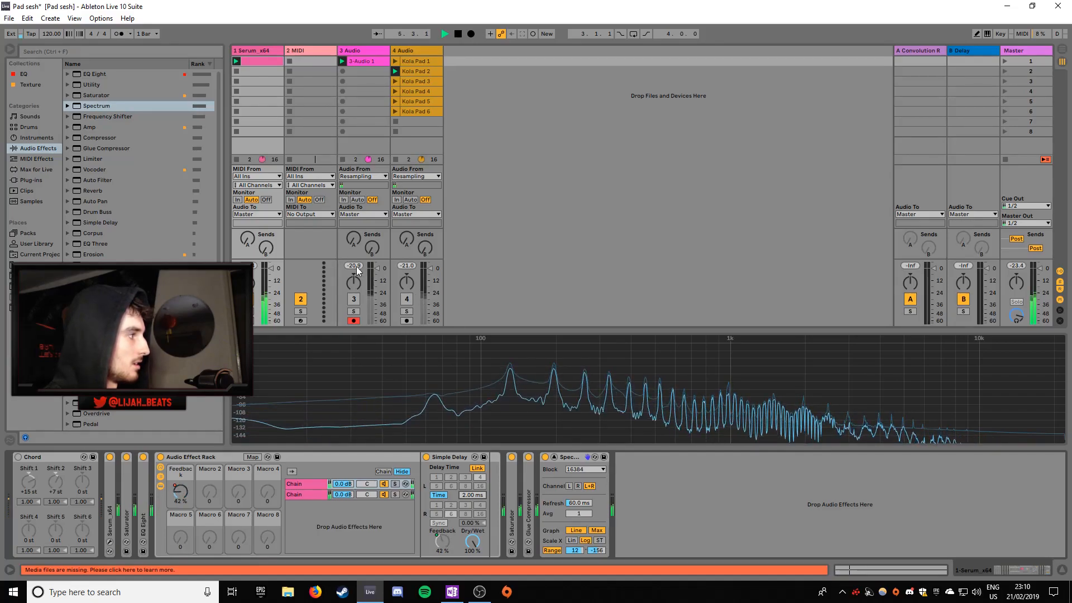
{"action": "key", "text": "space"}
- Activate the 3 Audio track, mute the Serum track and audition the resampled clip
{"action": "left_click", "coordinate": [354, 299]}
{"action": "left_click", "coordinate": [249, 299]}
{"action": "key", "text": "space"}
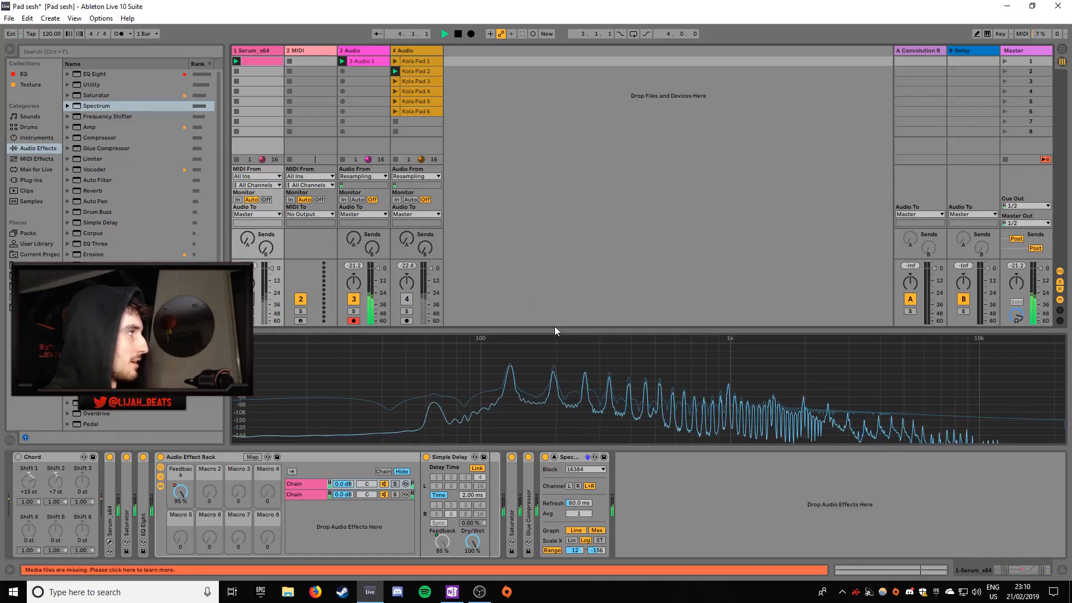
{"action": "key", "text": "space"}
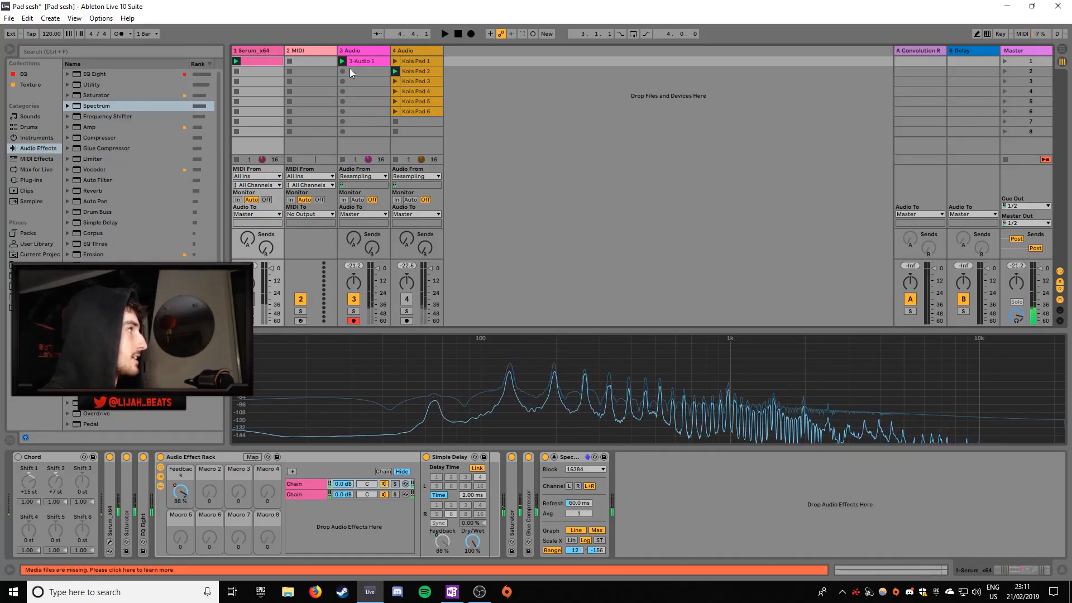
- Deactivate the 3 Audio track, set the Simple Delay time to 5.00 ms and audition the Serum pad
{"action": "left_click", "coordinate": [354, 300]}
{"action": "key", "text": "space"}
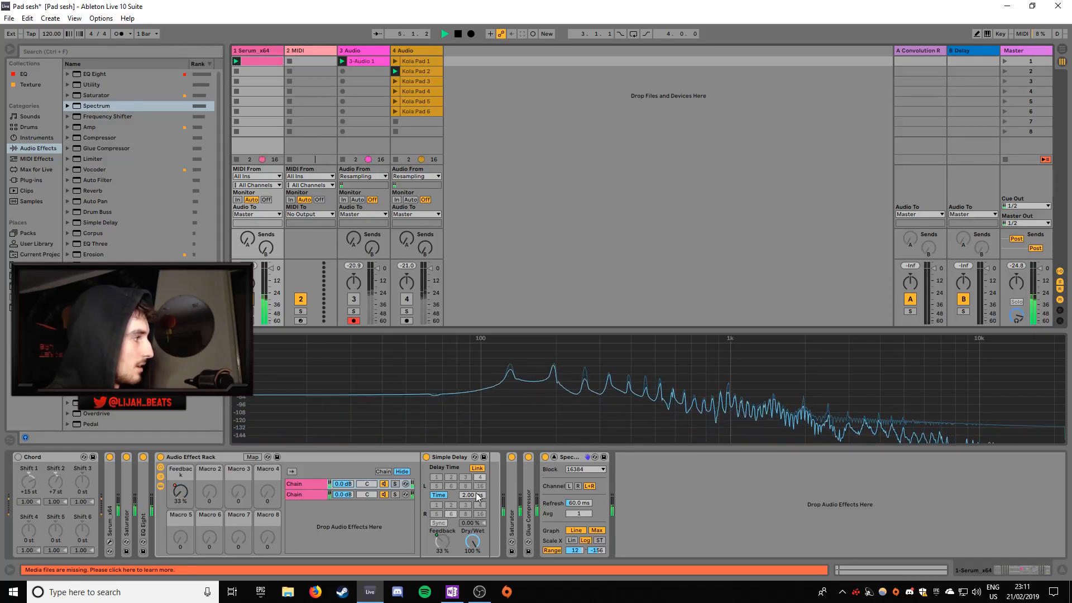
{"action": "key", "text": "space"}
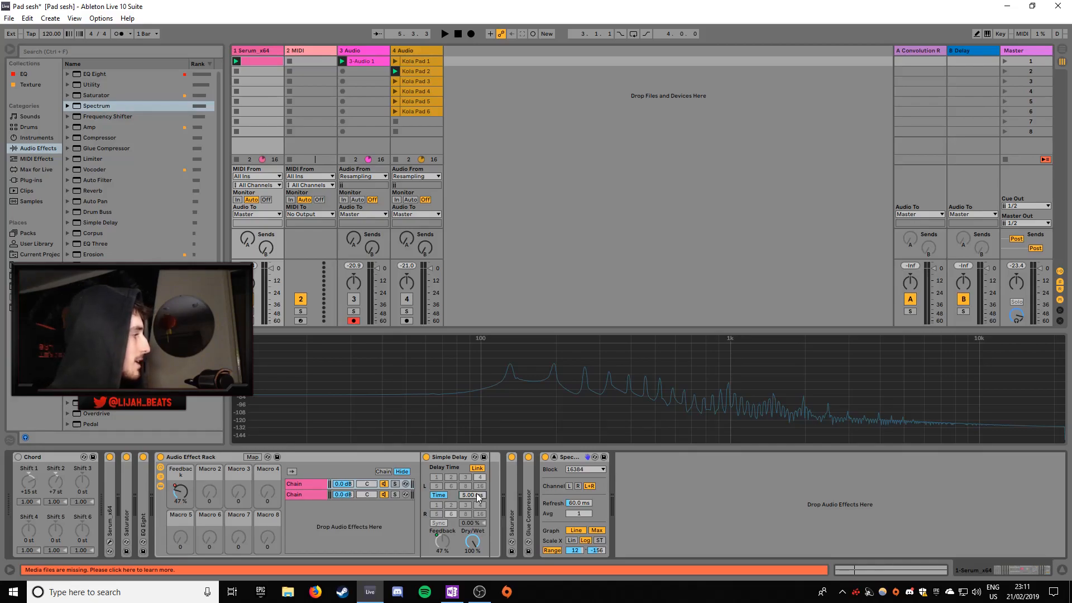
{"action": "key", "text": "space"}
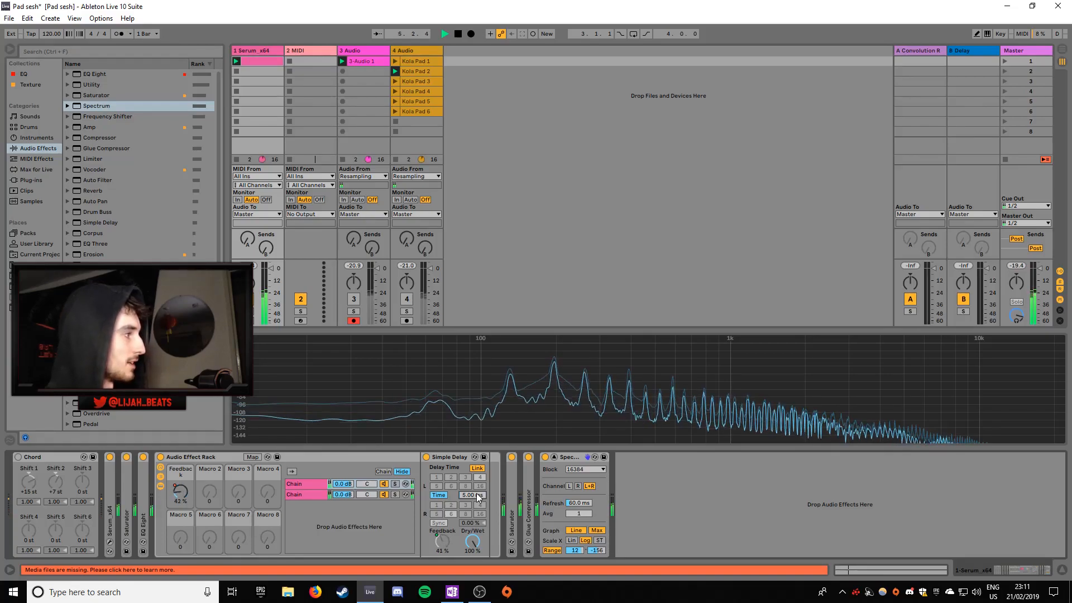
{"action": "key", "text": "space"}
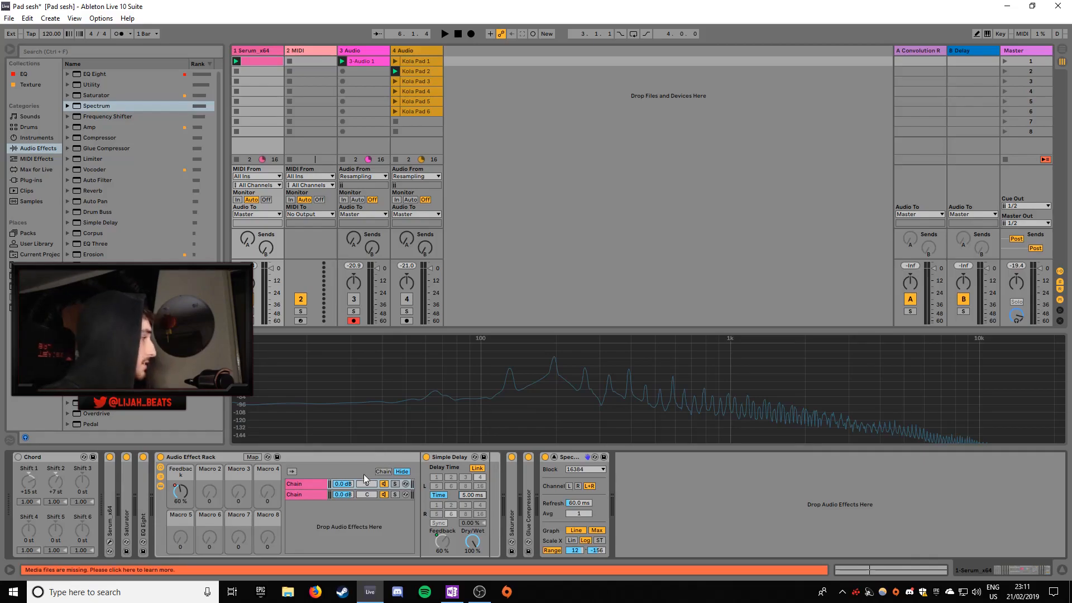
- Map the first chain's volume to the Feedback macro with a range of -20 dB to 0 dB and audition the sweep
{"action": "right_click", "coordinate": [344, 484]}
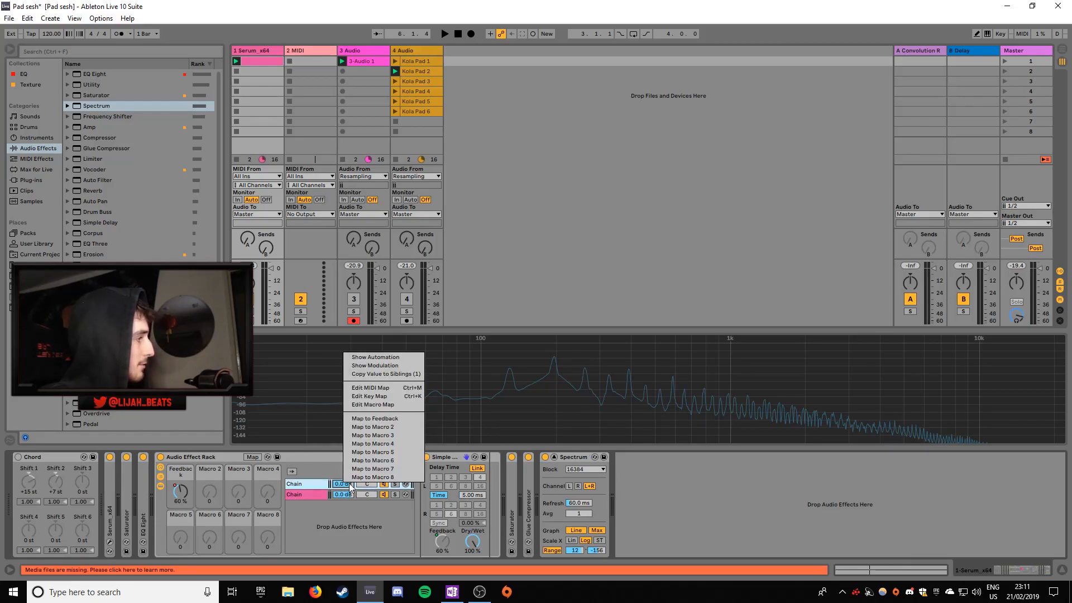
{"action": "left_click", "coordinate": [387, 420]}
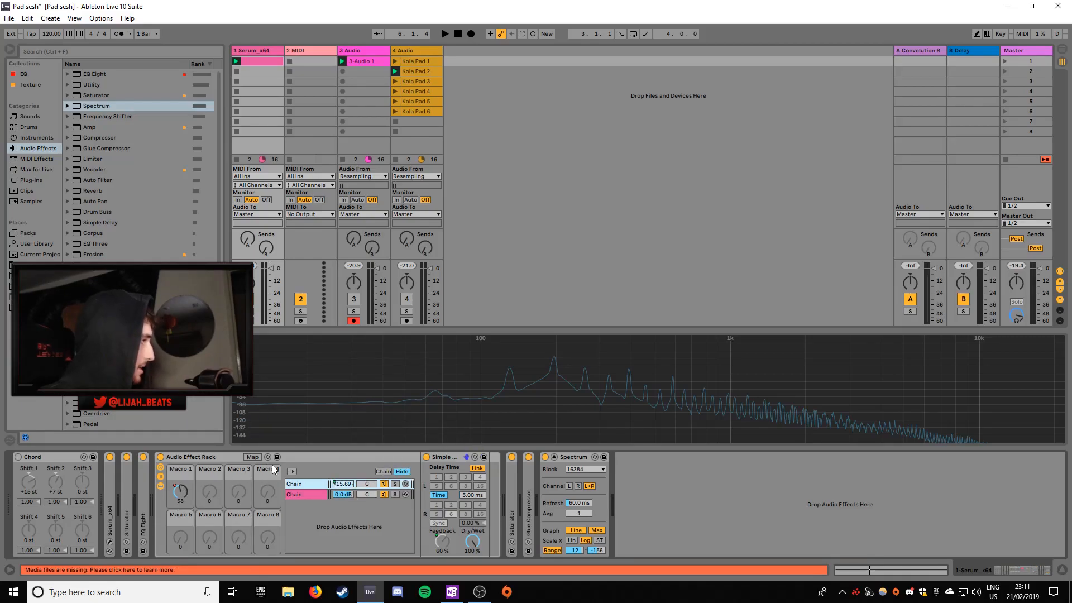
{"action": "left_click", "coordinate": [253, 457]}
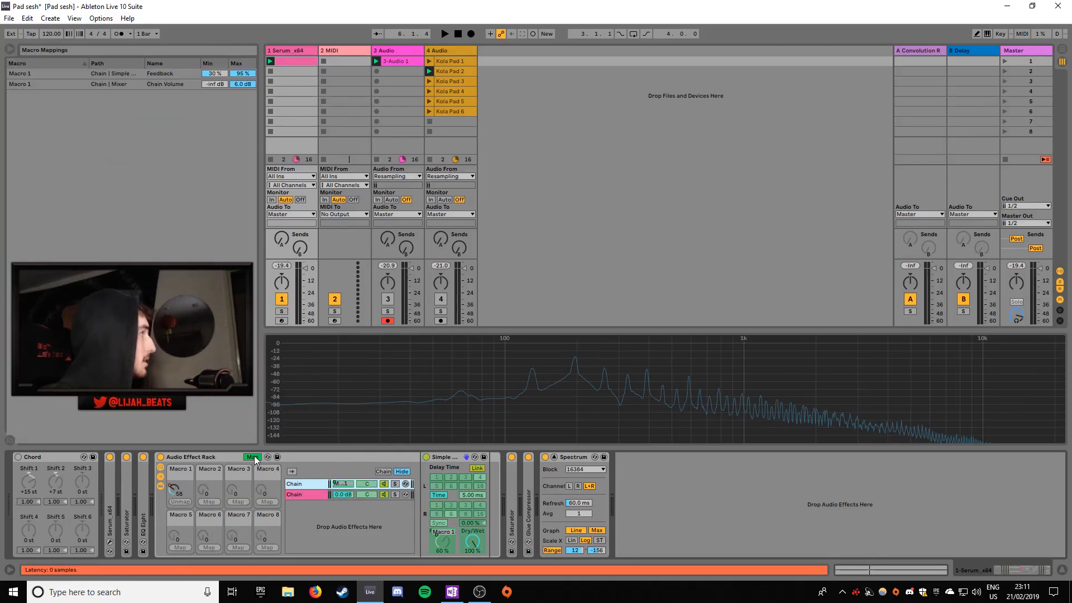
{"action": "left_click", "coordinate": [253, 84]}
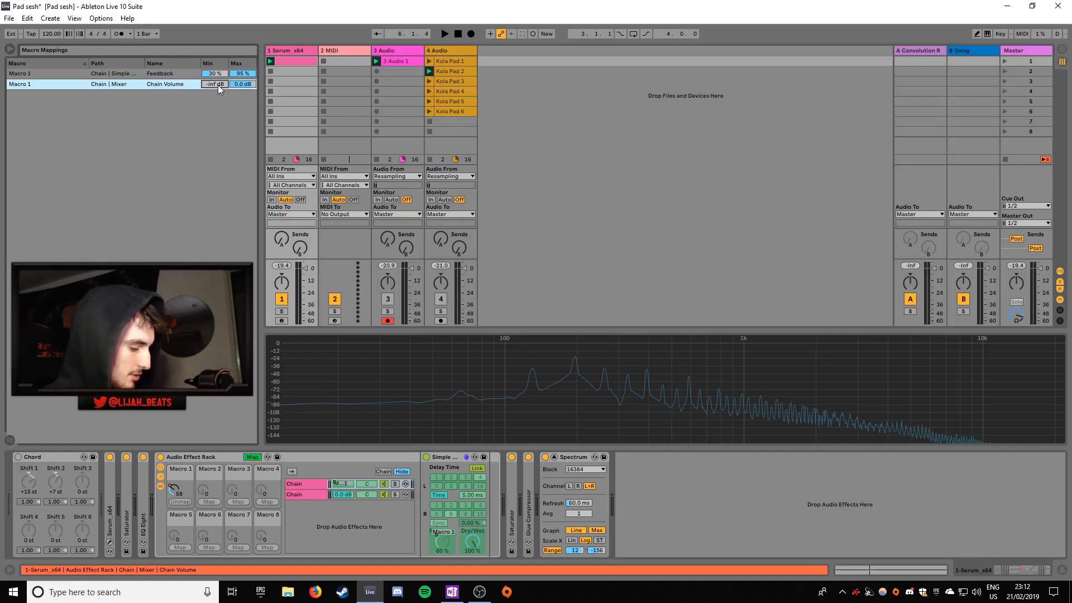
{"action": "key", "text": "Return"}
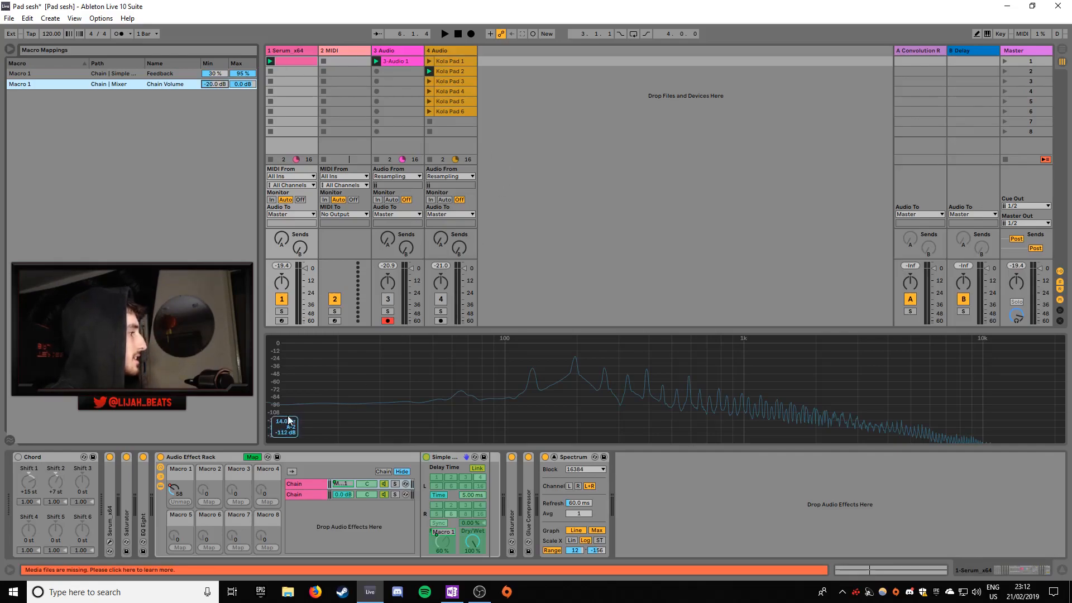
{"action": "left_click", "coordinate": [252, 458]}
{"action": "key", "text": "space"}
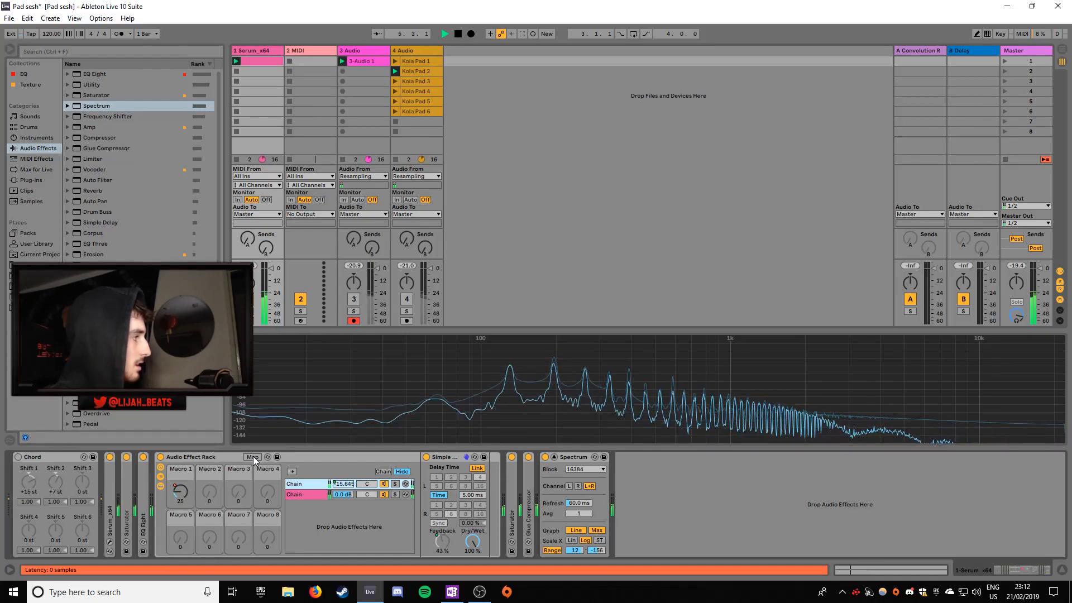
{"action": "key", "text": "space"}
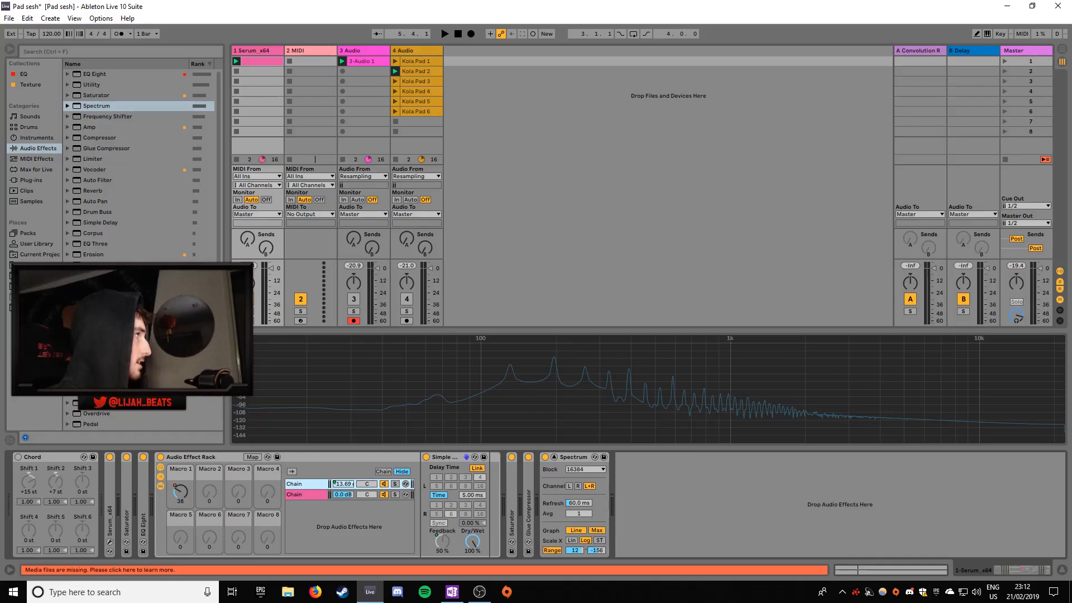
- Set the mapped chain volume's maximum to -6 dB and audition the pad again
{"action": "left_click", "coordinate": [253, 458]}
{"action": "left_click", "coordinate": [245, 84]}
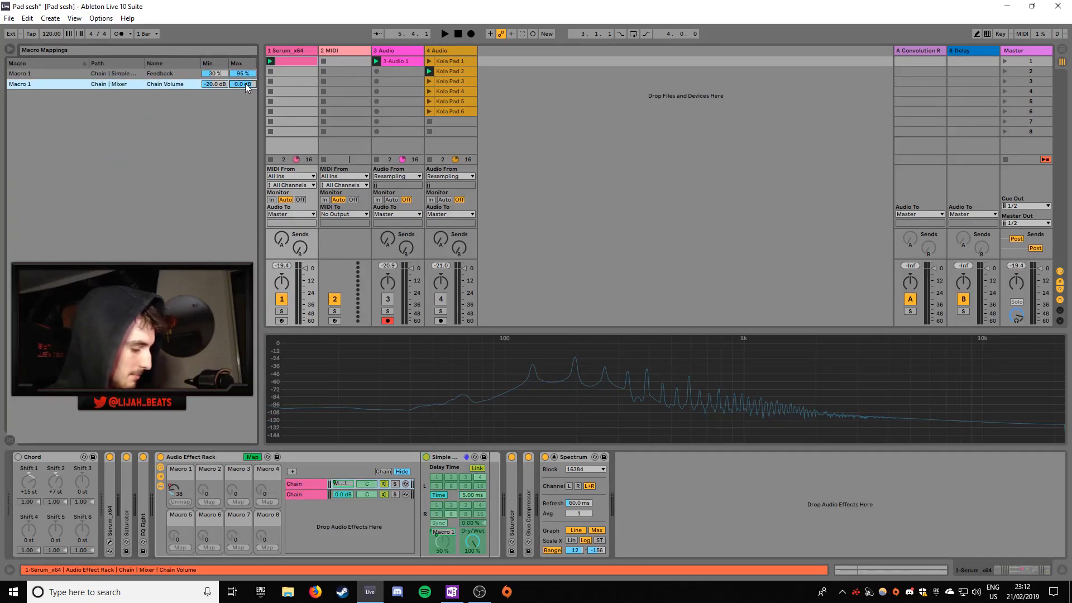
{"action": "type", "text": "-6"}
{"action": "key", "text": "Return"}
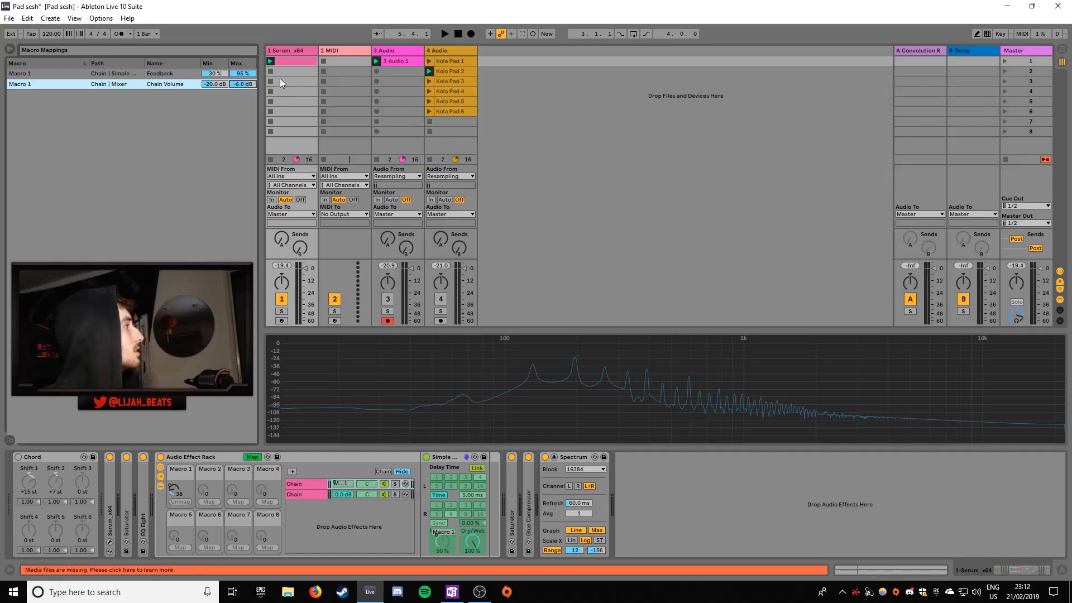
{"action": "left_click", "coordinate": [253, 457]}
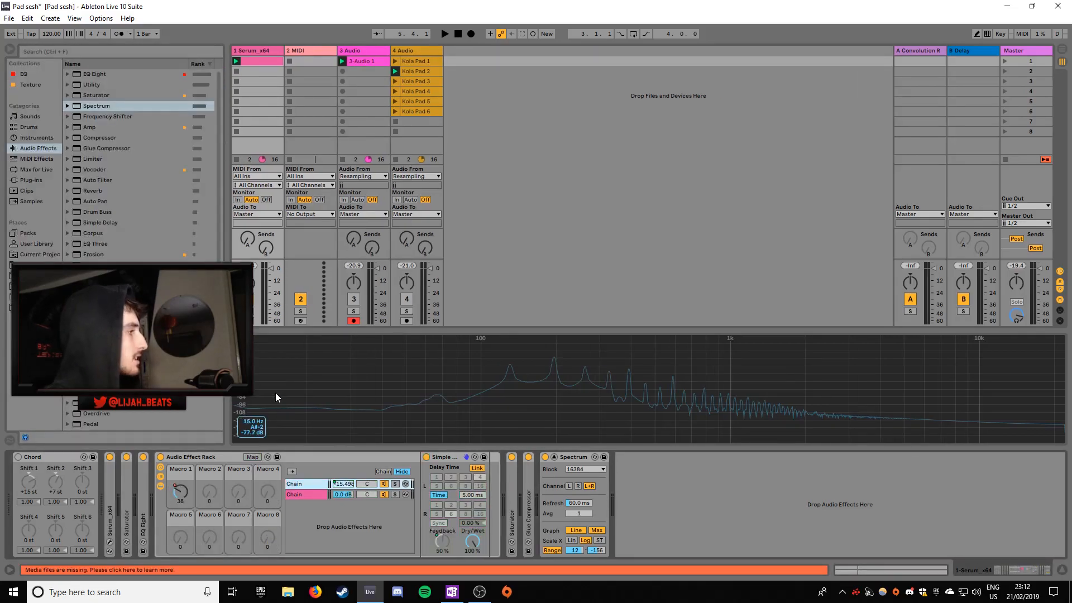
{"action": "key", "text": "space"}
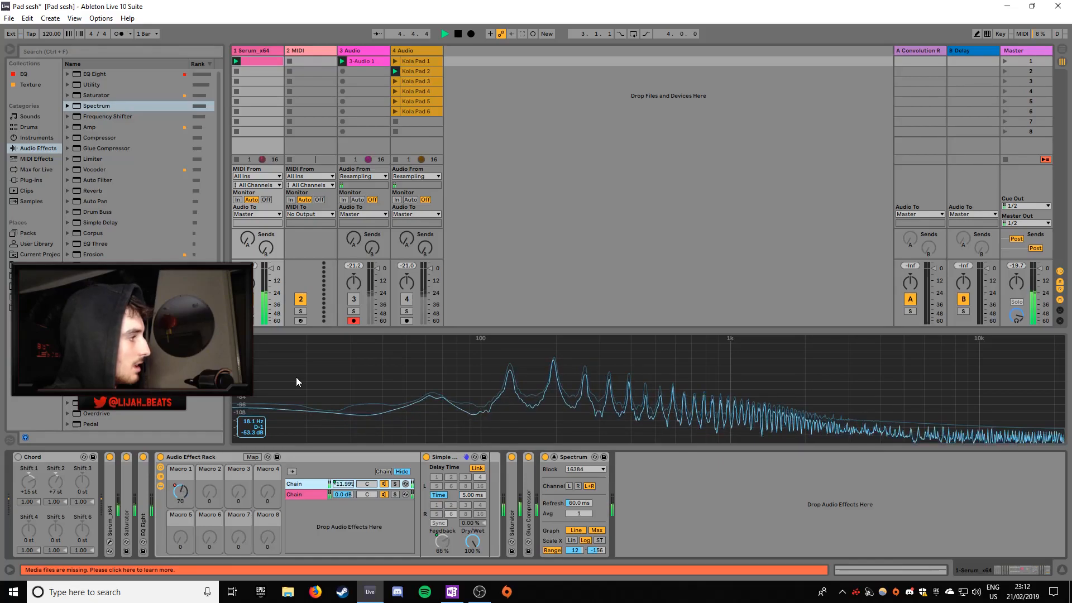
{"action": "key", "text": "space"}
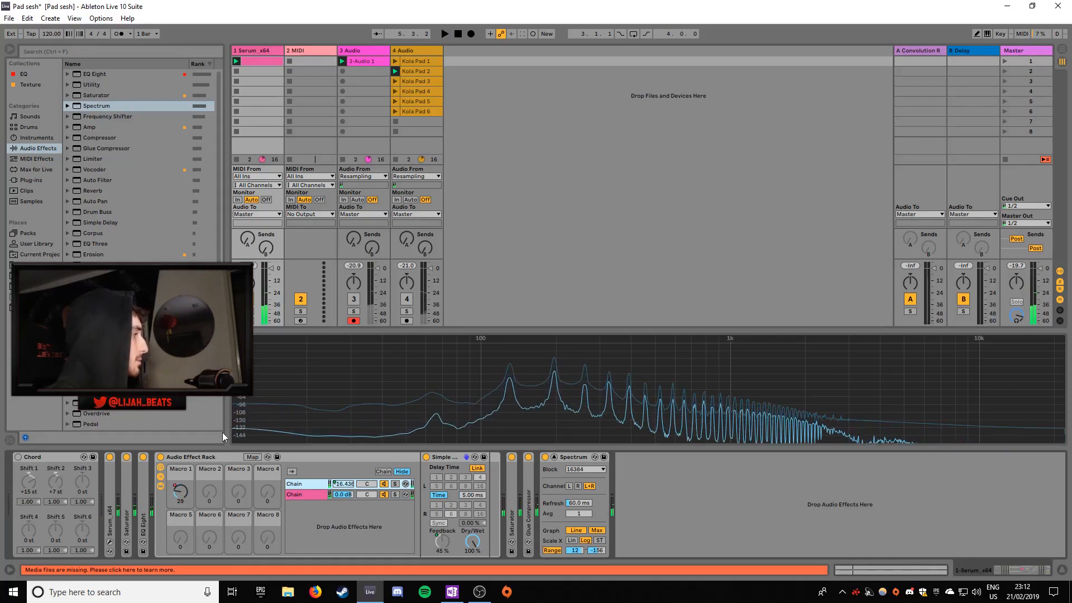
- Set the mapped chain volume's maximum to -12 dB and play the pad to check the level
{"action": "left_click", "coordinate": [253, 457]}
{"action": "left_click", "coordinate": [253, 82]}
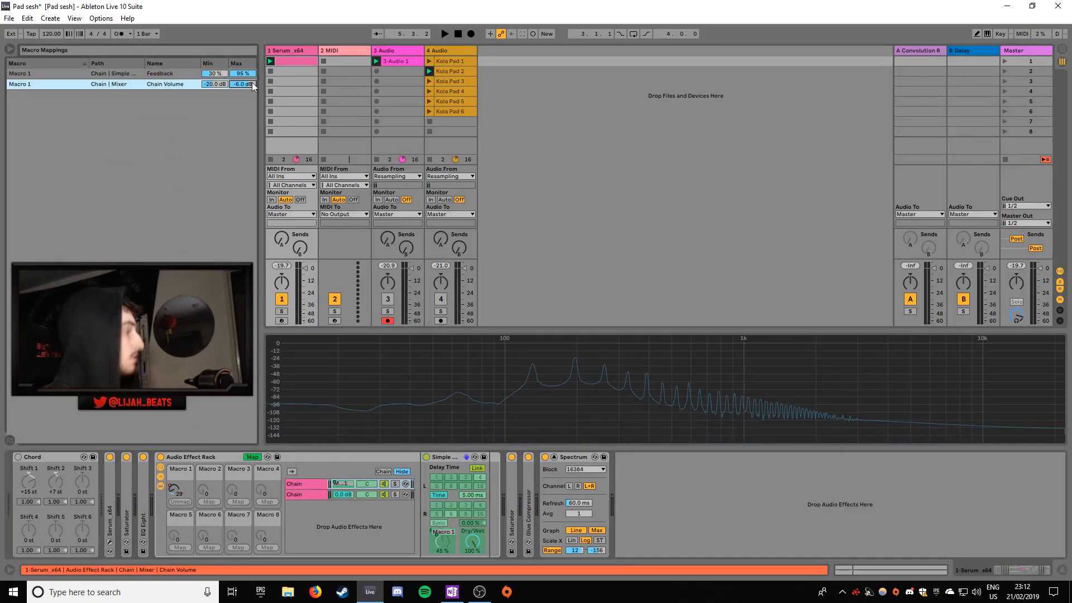
{"action": "type", "text": "-"}
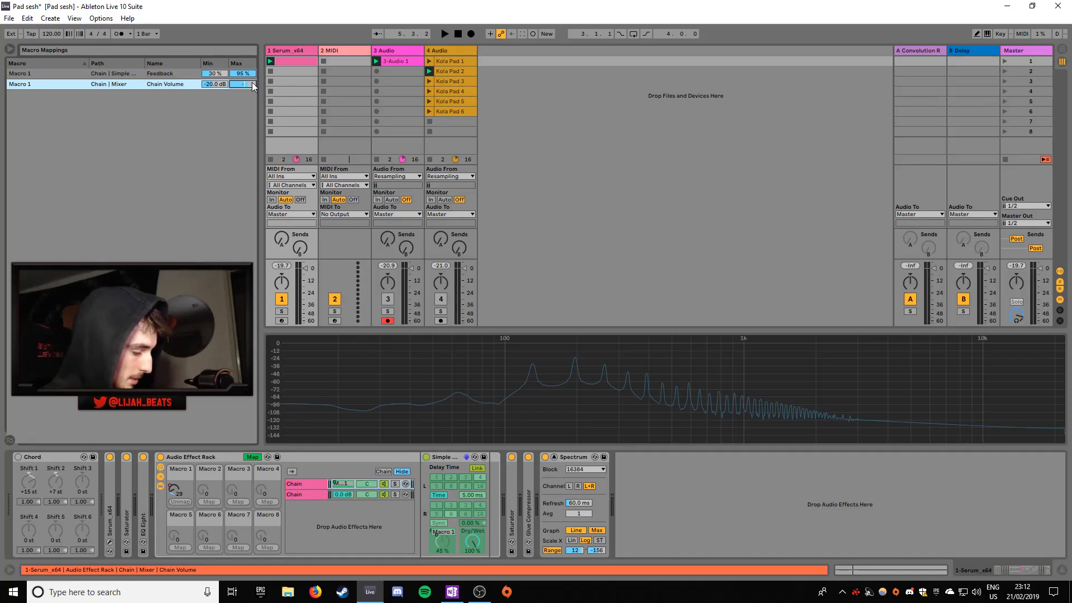
{"action": "type", "text": "12.0 dB"}
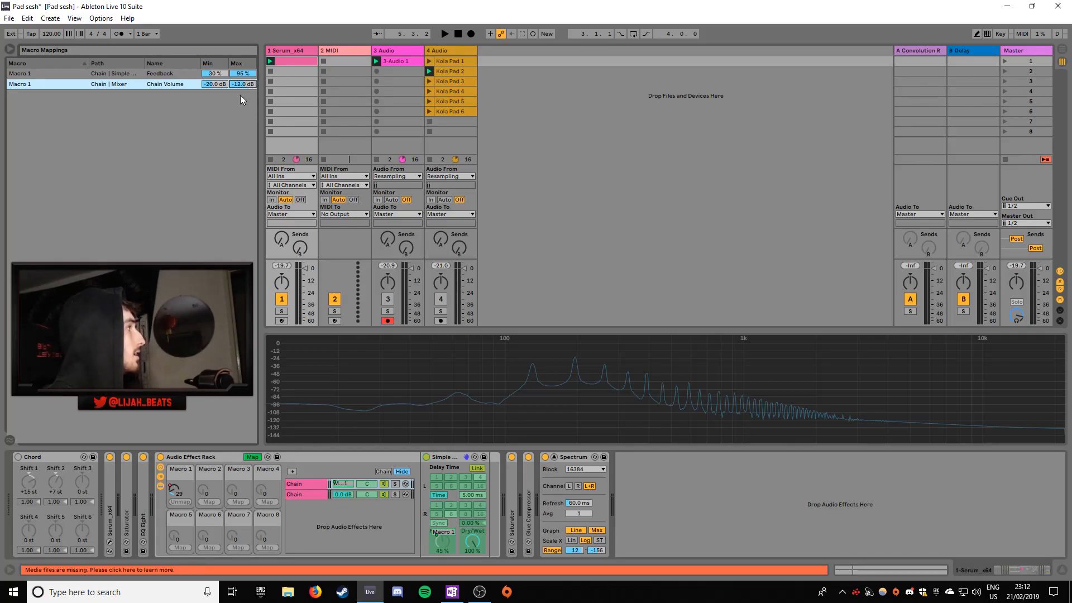
{"action": "left_click", "coordinate": [257, 458]}
{"action": "key", "text": "space"}
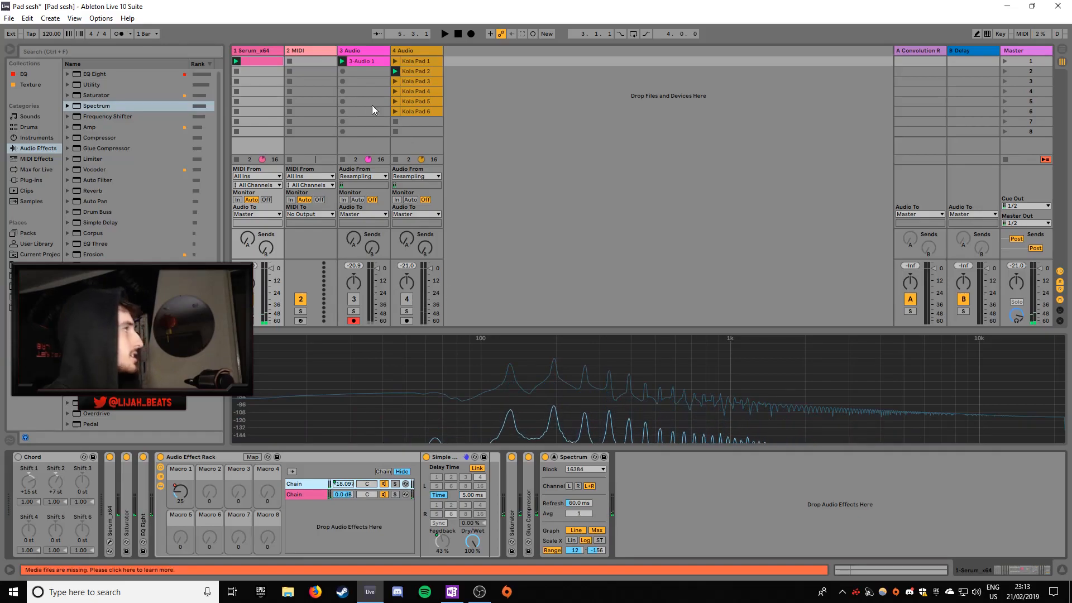
- Record the revised pad into the second clip slot of the 3 Audio track and return to the Serum track's devices
{"action": "left_click", "coordinate": [343, 72]}
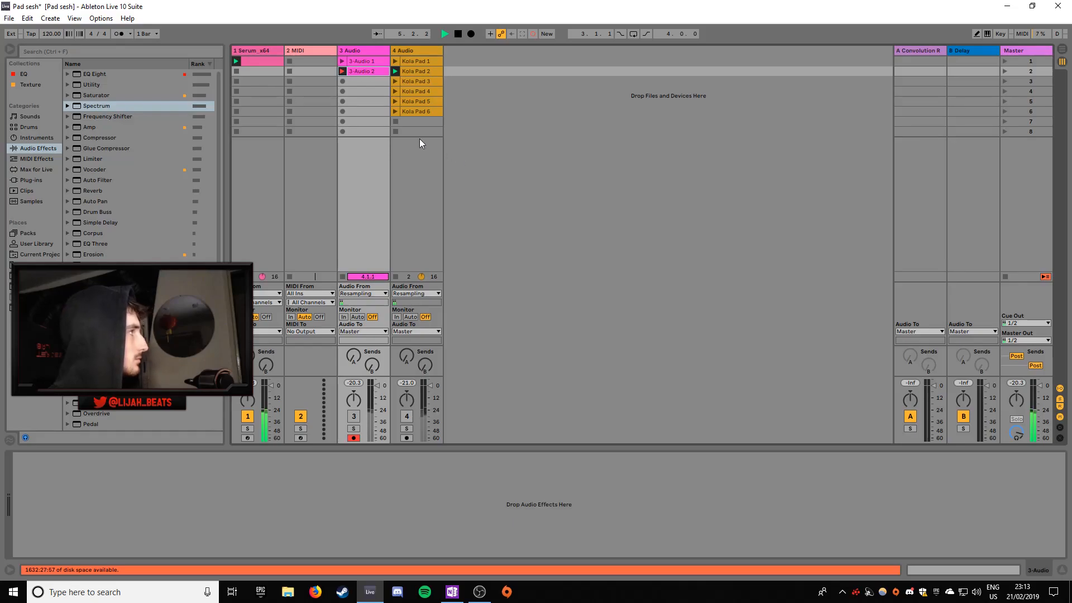
{"action": "key", "text": "space"}
{"action": "left_click", "coordinate": [266, 49]}
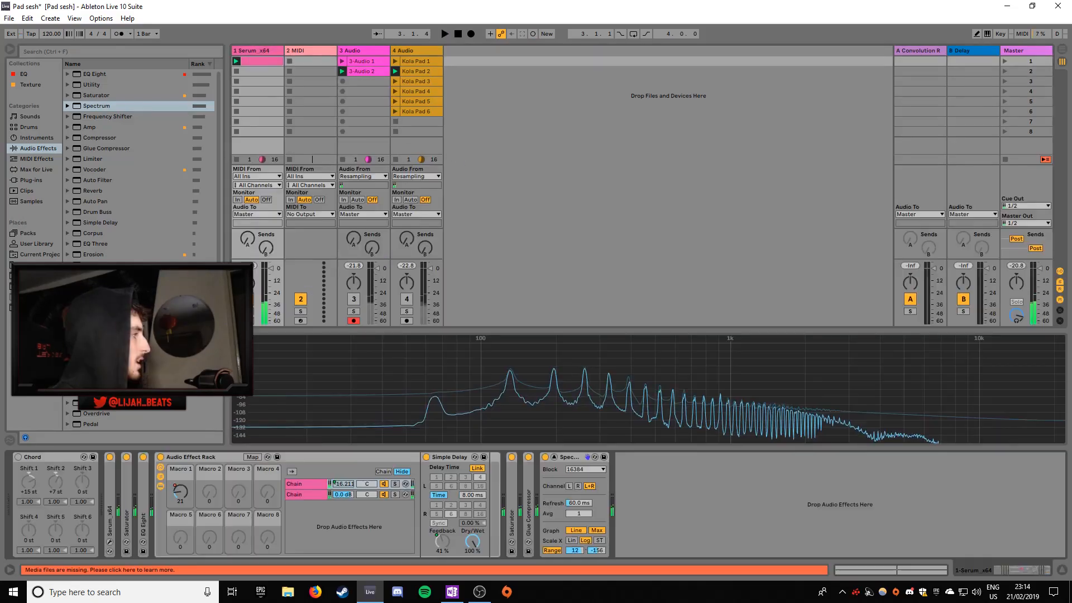
- Enable the Chord device and lower the end point of the Serum clip's rising macro envelope during playback
{"action": "left_click", "coordinate": [18, 458]}
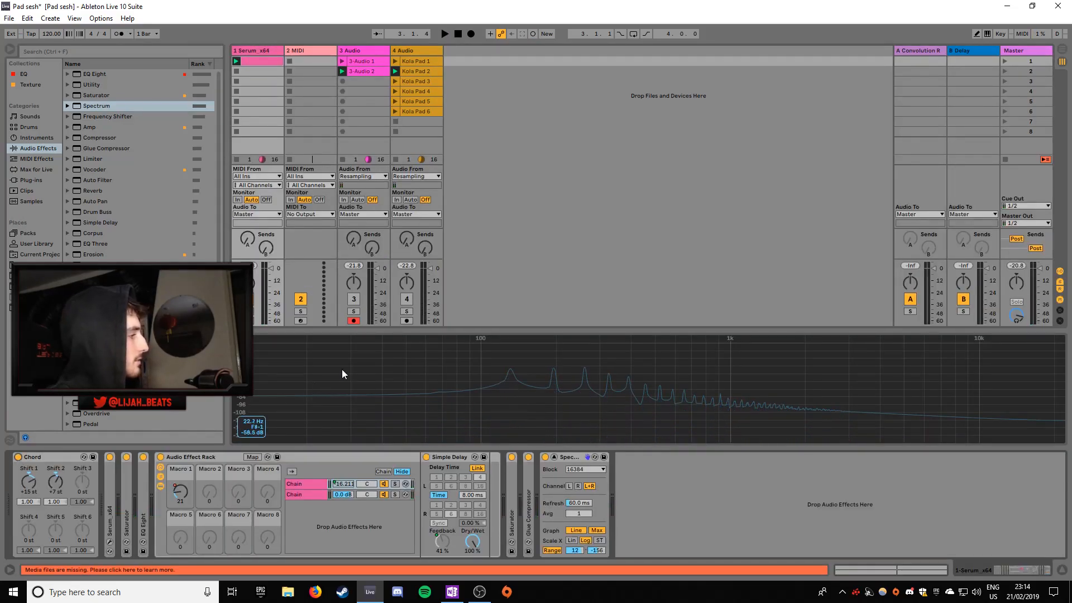
{"action": "key", "text": "shift+Tab"}
{"action": "key", "text": "space"}
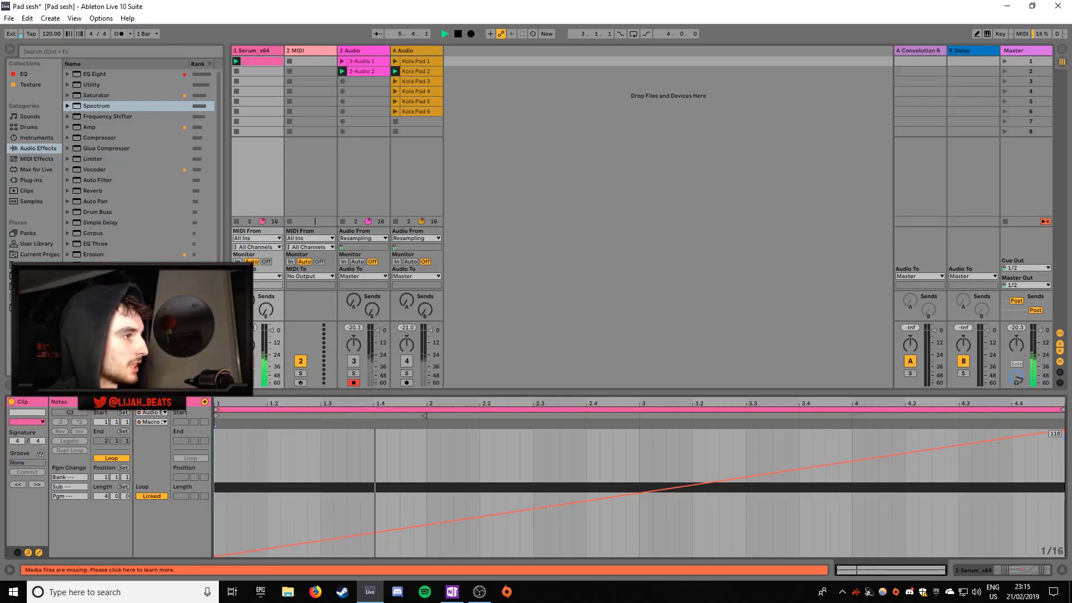
{"action": "mouse_move", "coordinate": [1049, 432]}
{"action": "left_mouse_down"}
{"action": "mouse_move", "coordinate": [1066, 435]}
{"action": "mouse_move", "coordinate": [1053, 452]}
{"action": "left_mouse_up"}
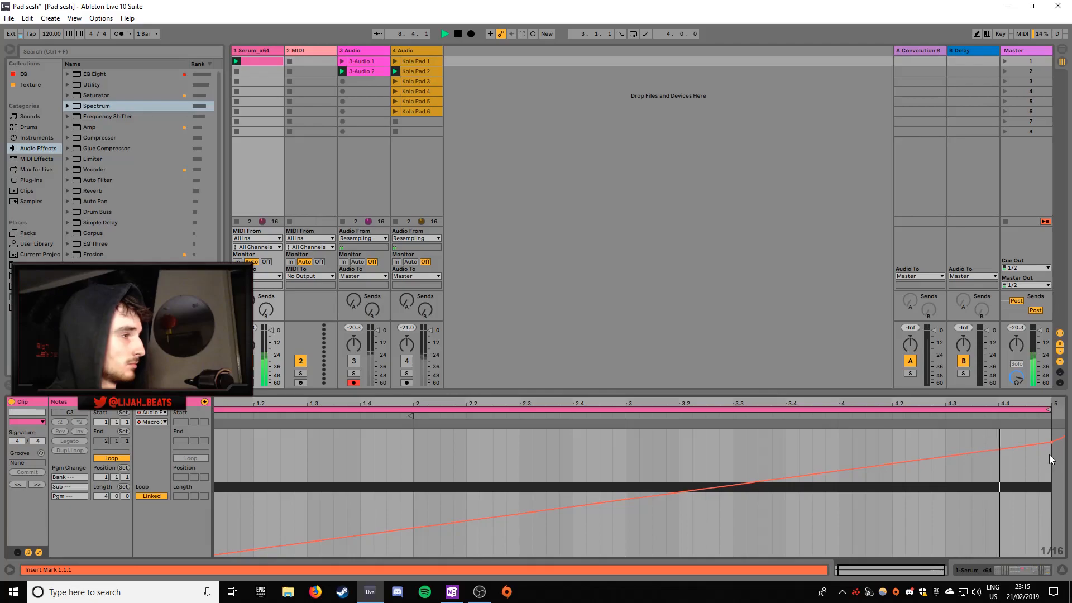
- Duplicate the Serum track's Audio Effect Rack, set the copy's Simple Delay time to 18.0 ms and audition both racks
{"action": "double_click", "coordinate": [266, 51]}
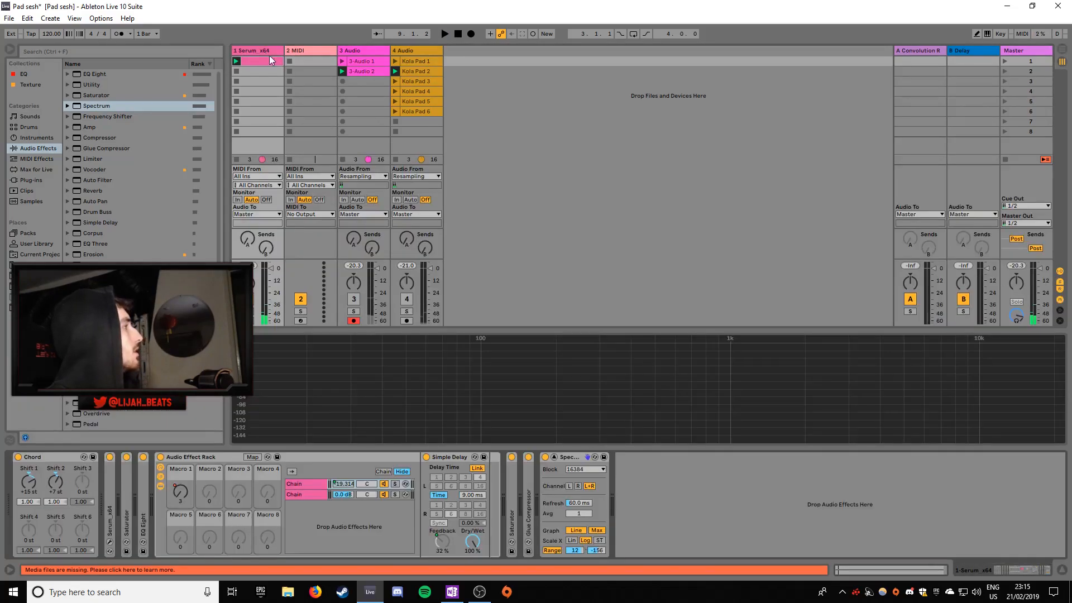
{"action": "left_click", "coordinate": [213, 458]}
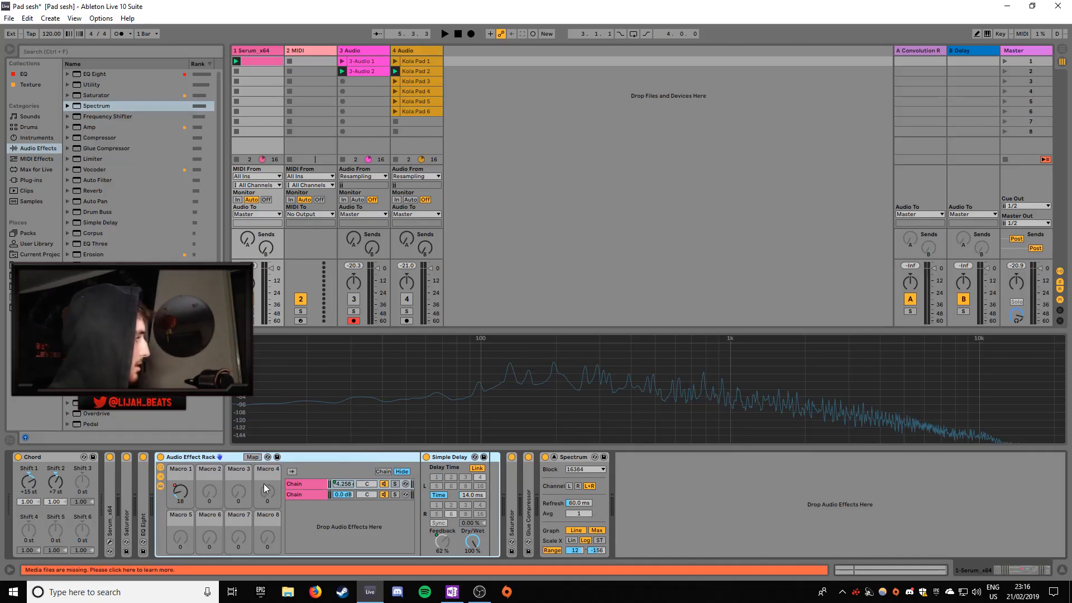
{"action": "key", "text": "ctrl+d"}
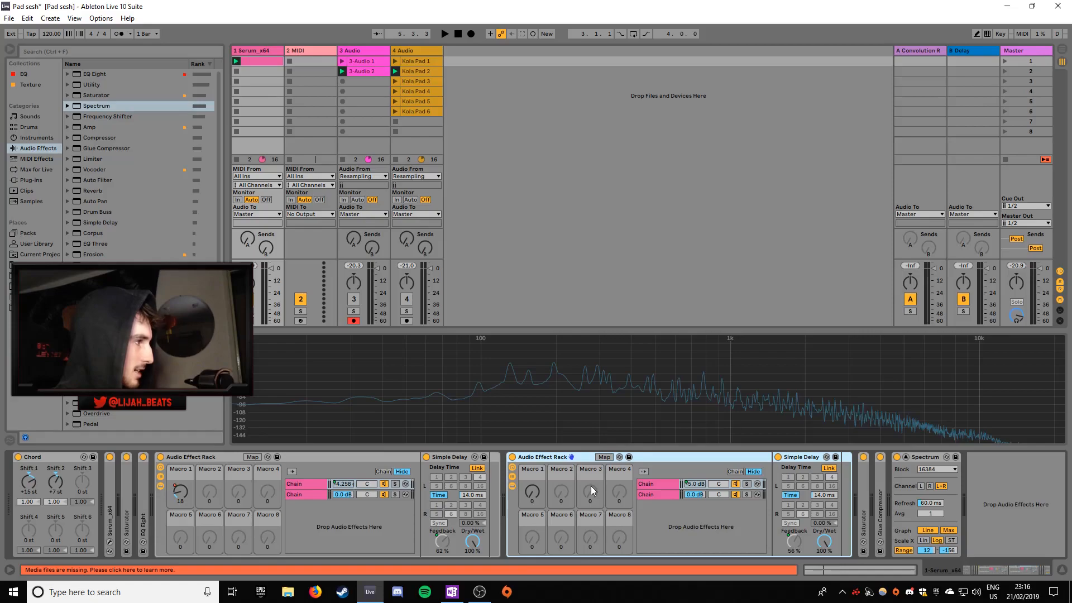
{"action": "left_click", "coordinate": [829, 495]}
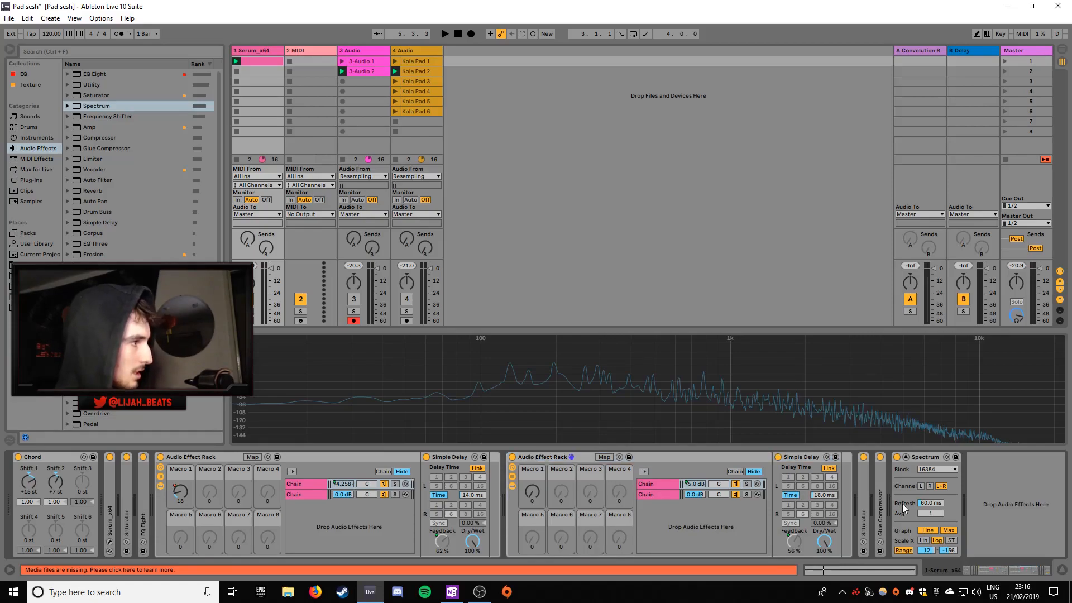
{"action": "key", "text": "space"}
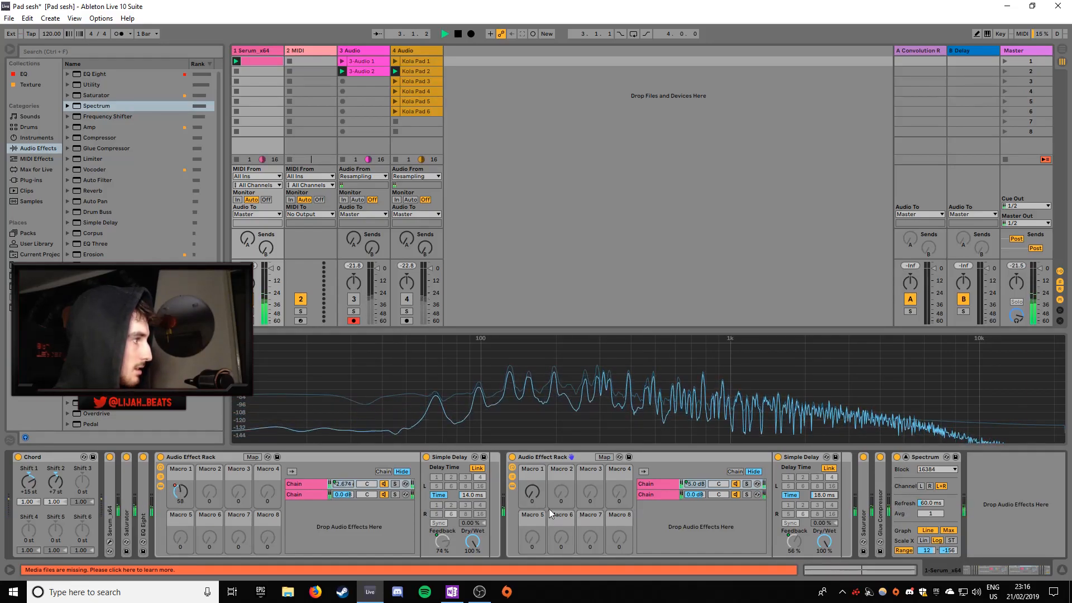
{"action": "key", "text": "space"}
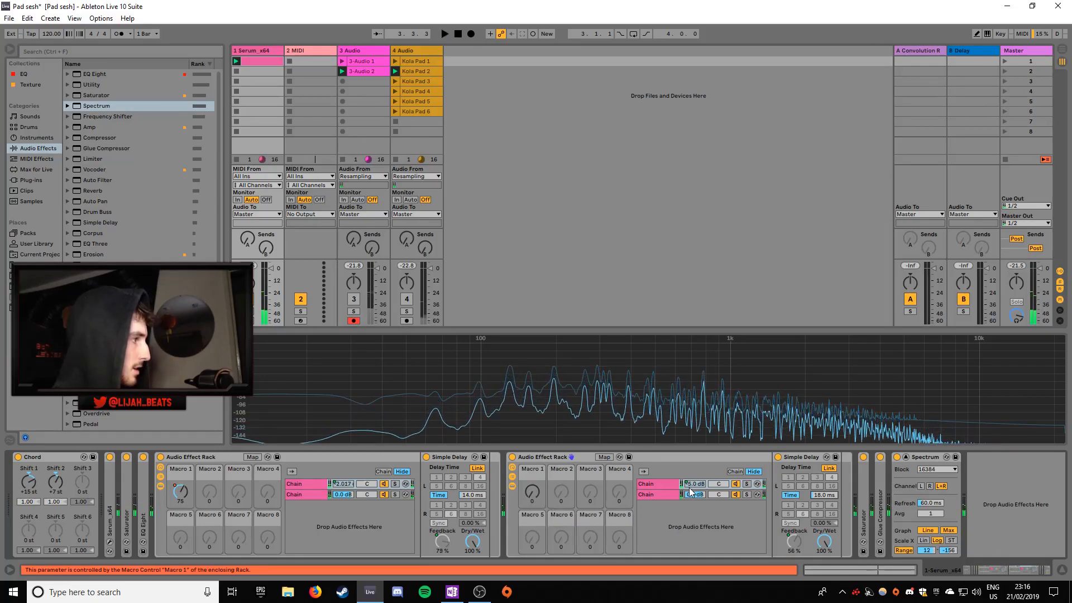
- Automate the copied rack's Macro 1 to peak at bar 2 and fall to zero by the clip's end, and set its Simple Delay to 5.00 ms
{"action": "right_click", "coordinate": [794, 544]}
{"action": "left_click", "coordinate": [824, 487]}
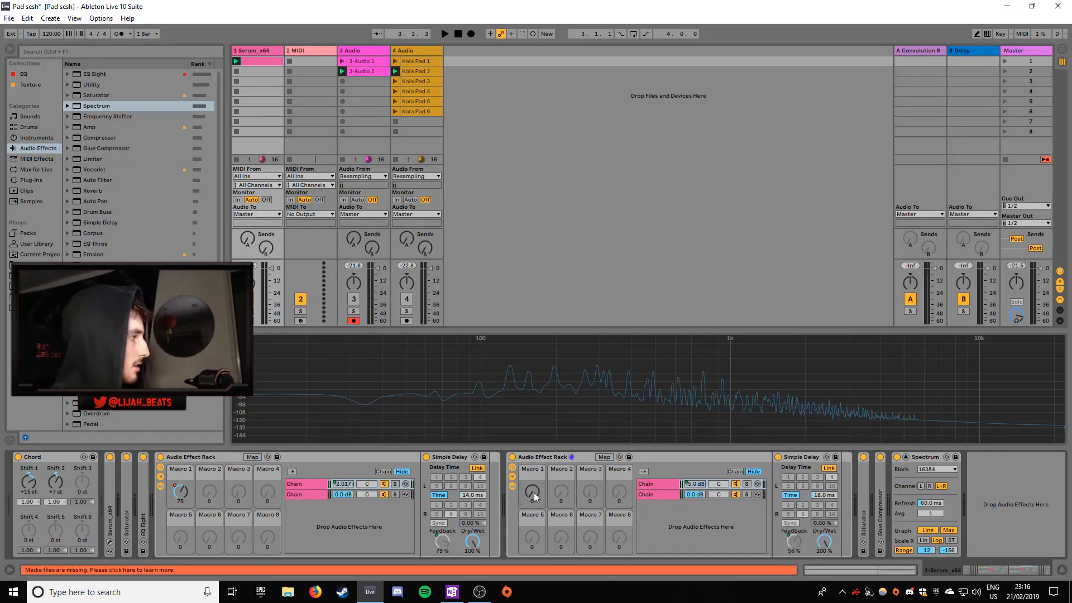
{"action": "left_click", "coordinate": [531, 493]}
{"action": "key", "text": "shift+Tab"}
{"action": "key", "text": "space"}
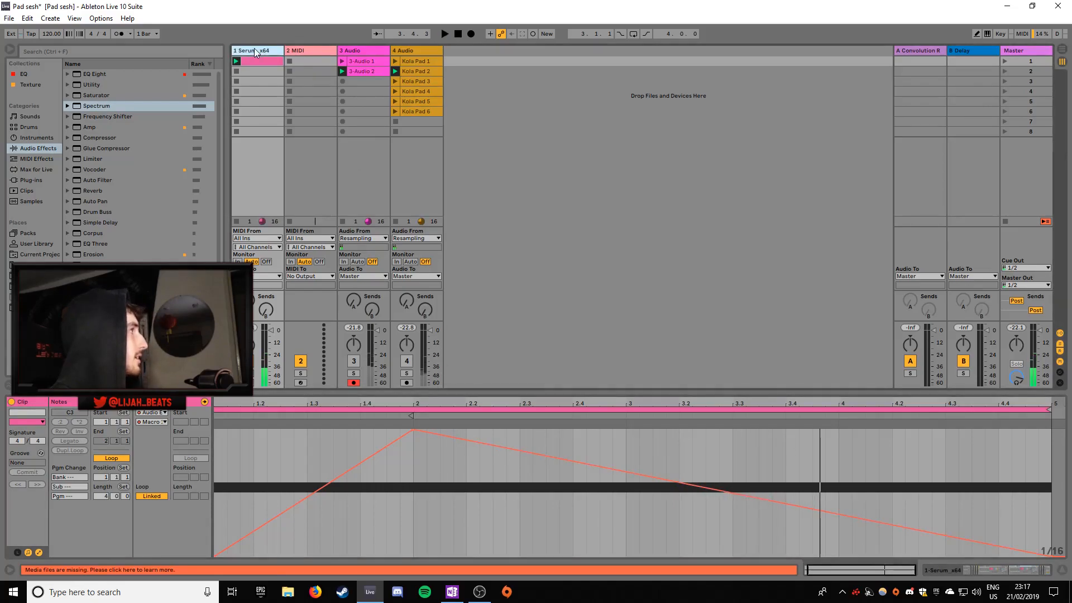
{"action": "key", "text": "shift+Tab"}
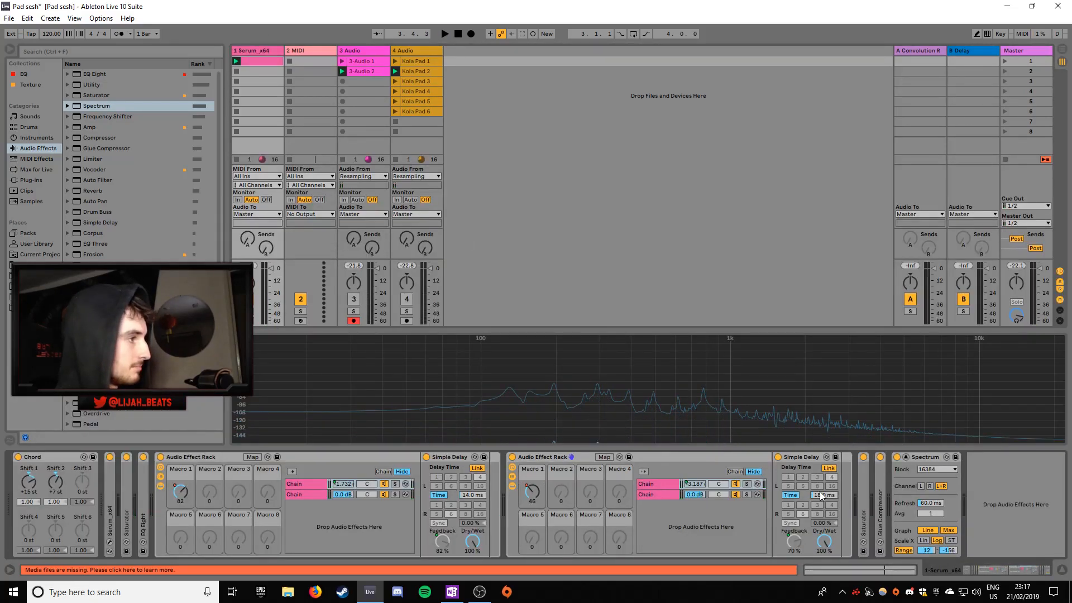
{"action": "key", "text": "space"}
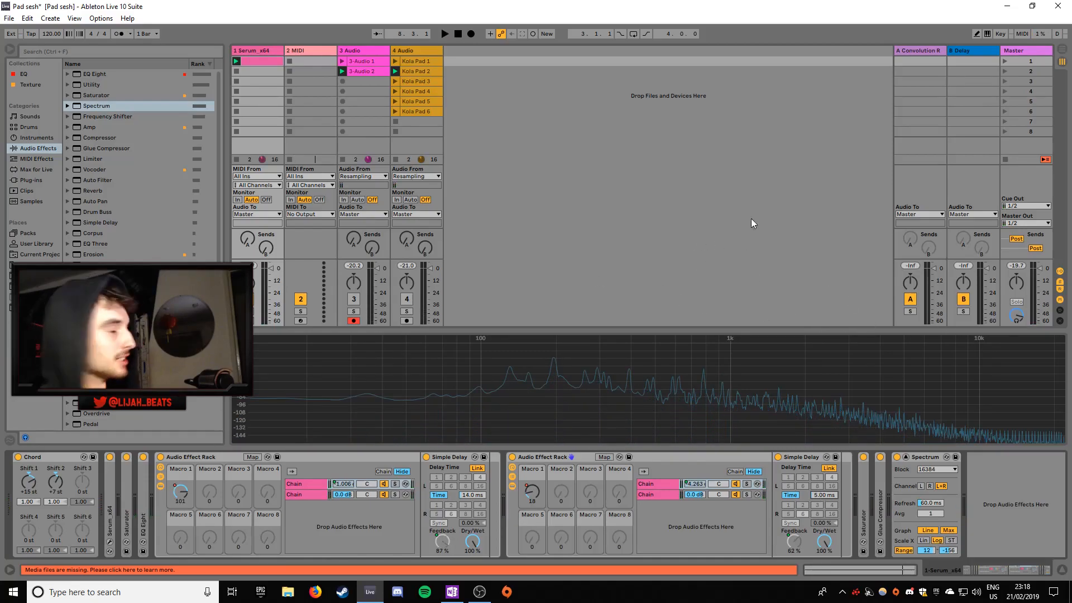
- Solo the 4 Audio track and audition the Kola Pad 1 to Kola Pad 5 clips in order, then stop playback
{"action": "left_click", "coordinate": [407, 301]}
{"action": "left_click", "coordinate": [407, 311]}
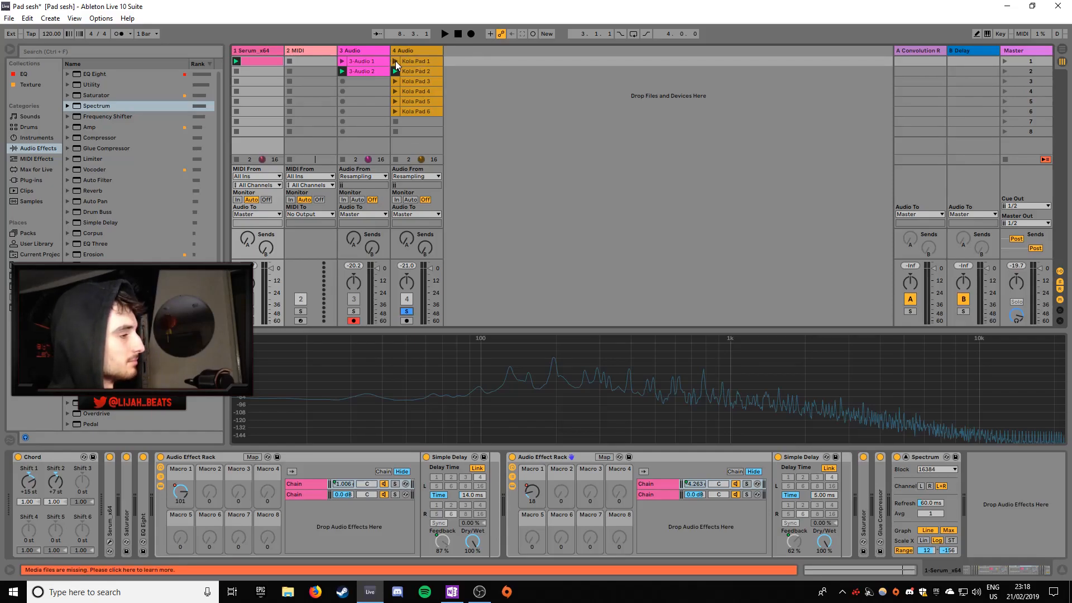
{"action": "left_click", "coordinate": [396, 62]}
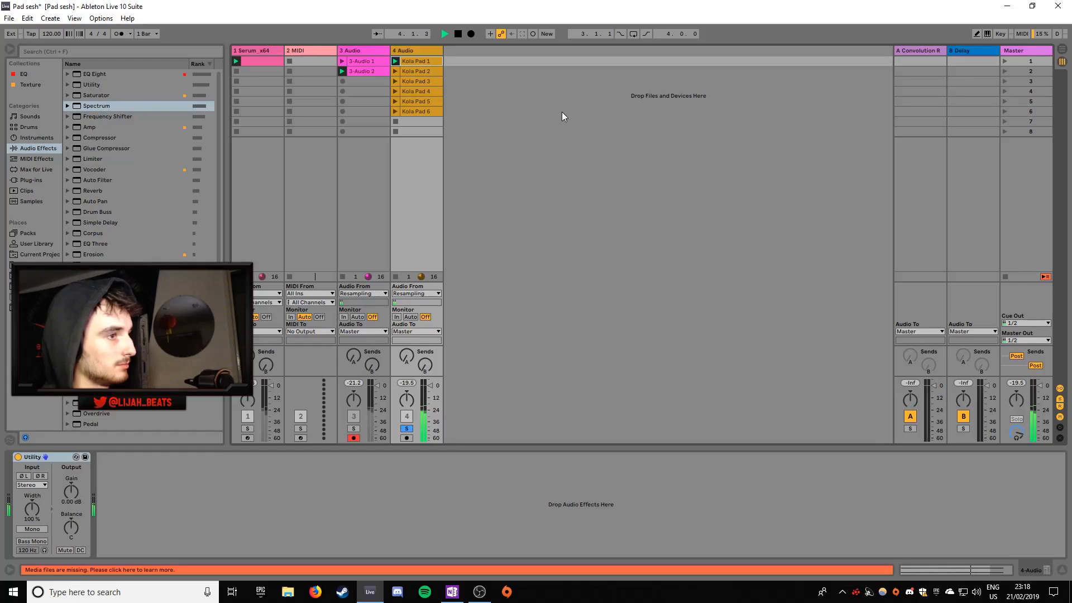
{"action": "left_click", "coordinate": [395, 71]}
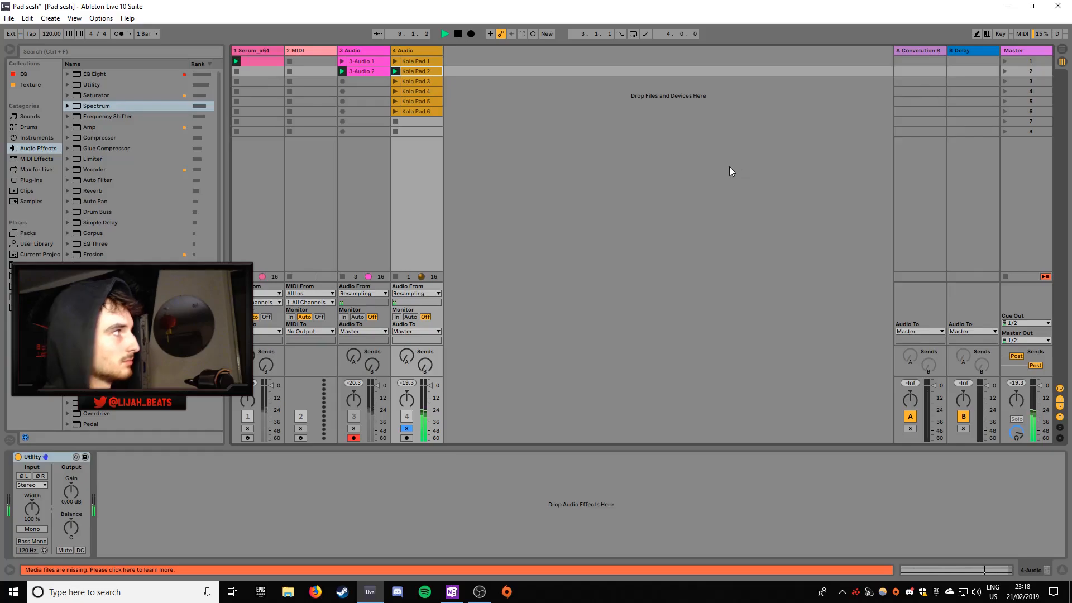
{"action": "left_click", "coordinate": [396, 81]}
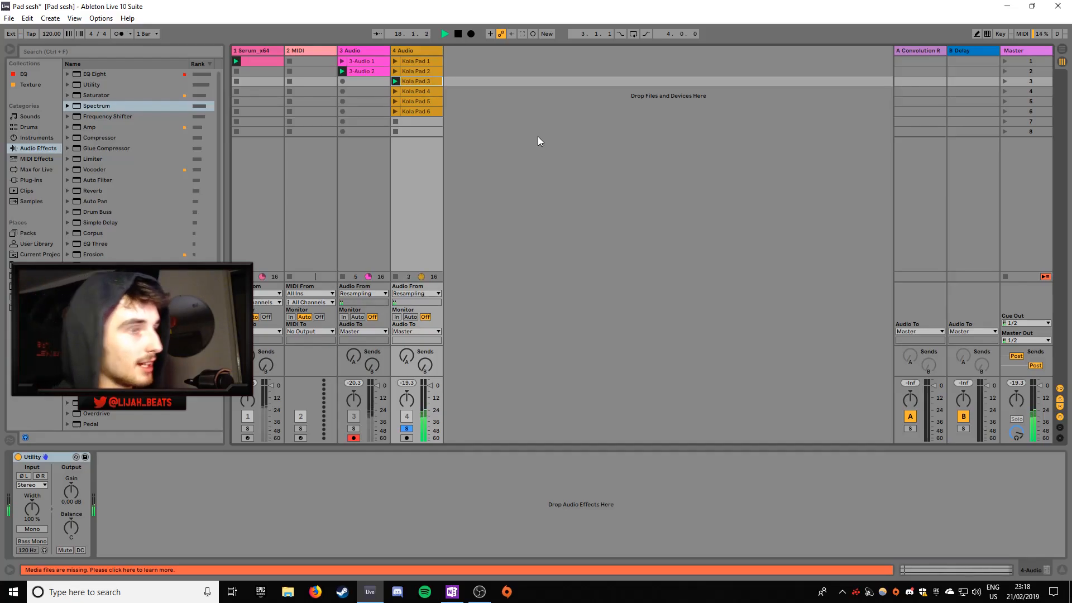
{"action": "left_click", "coordinate": [396, 91]}
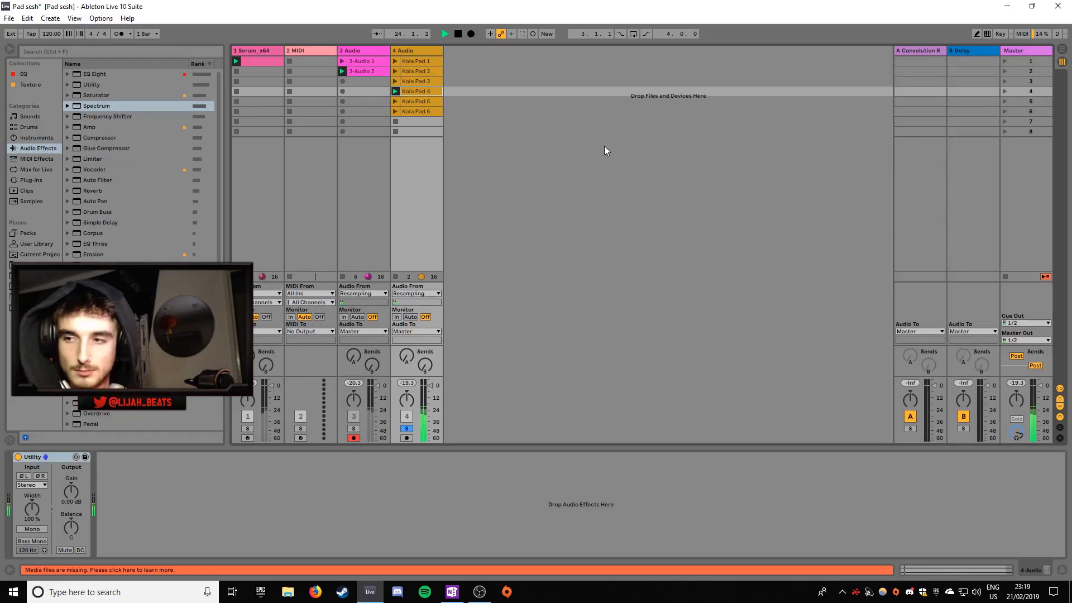
{"action": "left_click", "coordinate": [396, 100]}
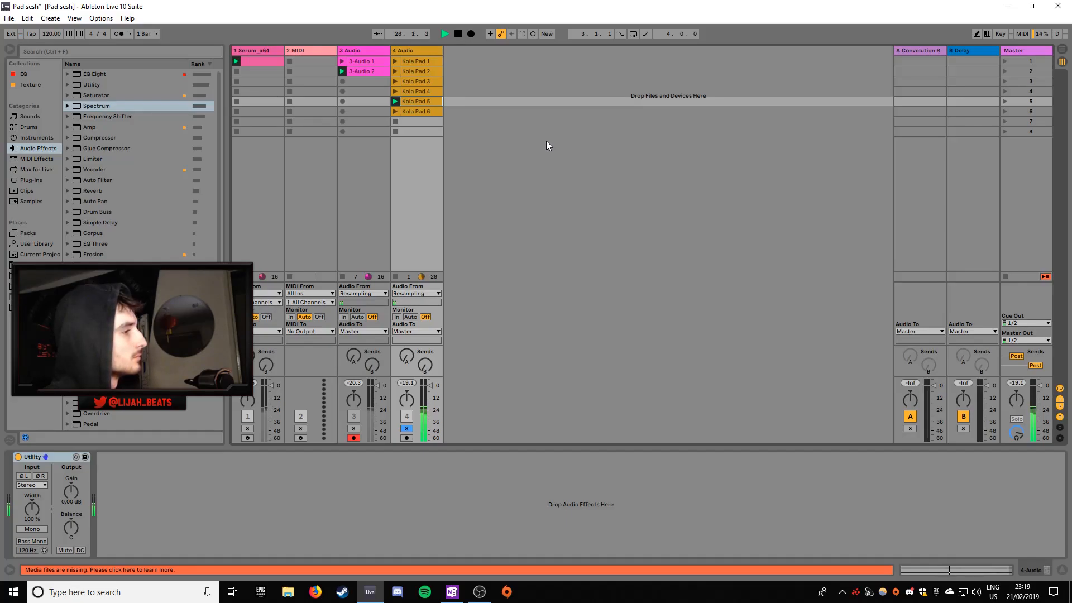
{"action": "key", "text": "space"}
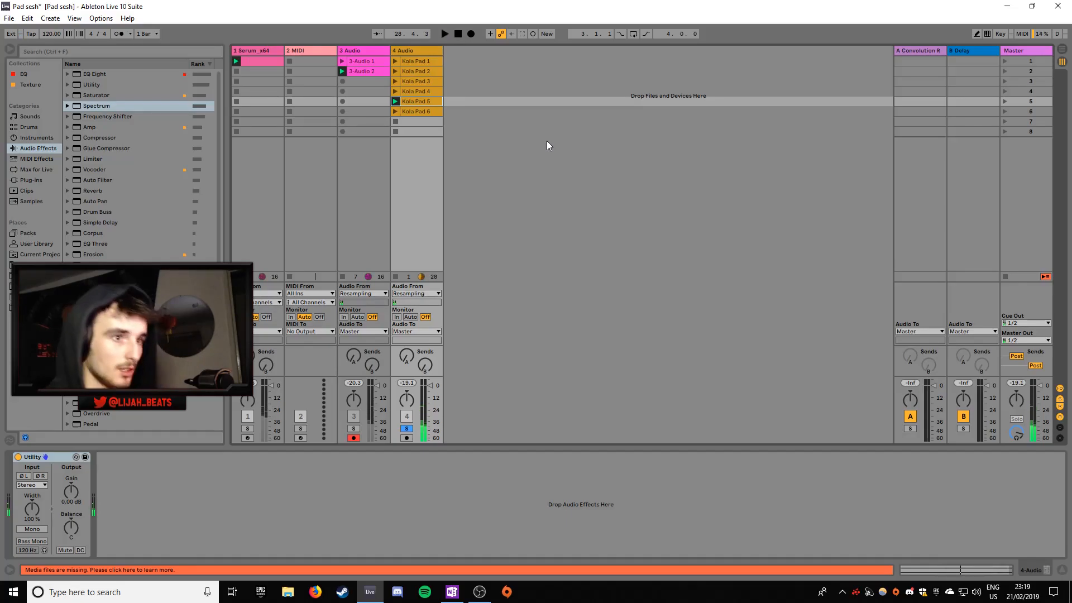